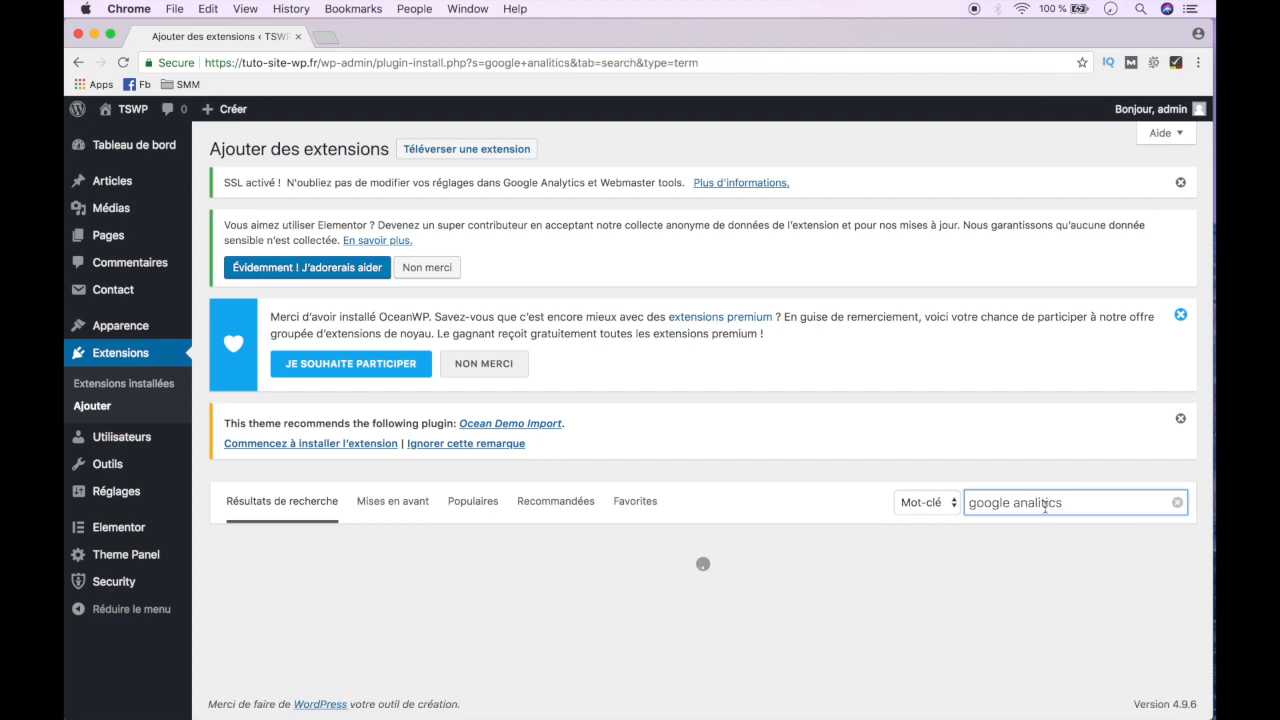
Correct the extension search to "google analytics" and look through the matching plugins
click(1036, 502)
key(BackSpace)
text(y)
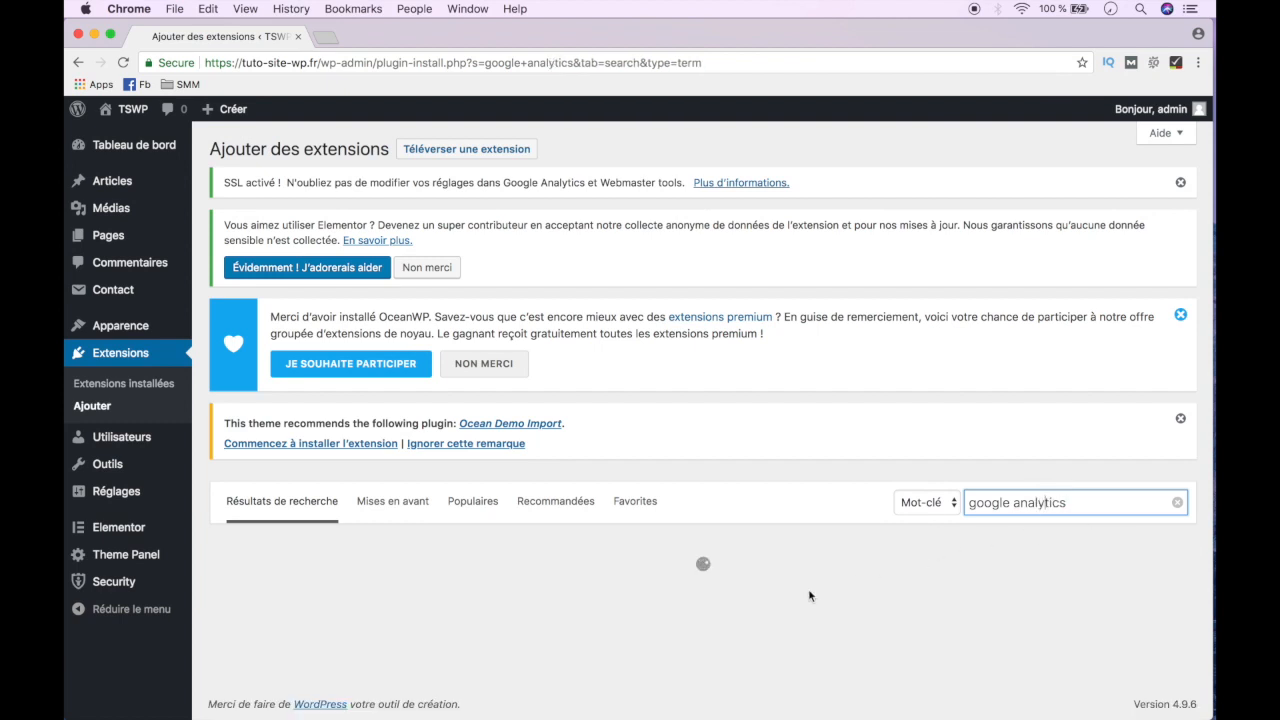
scroll(538, 402, down, 3)
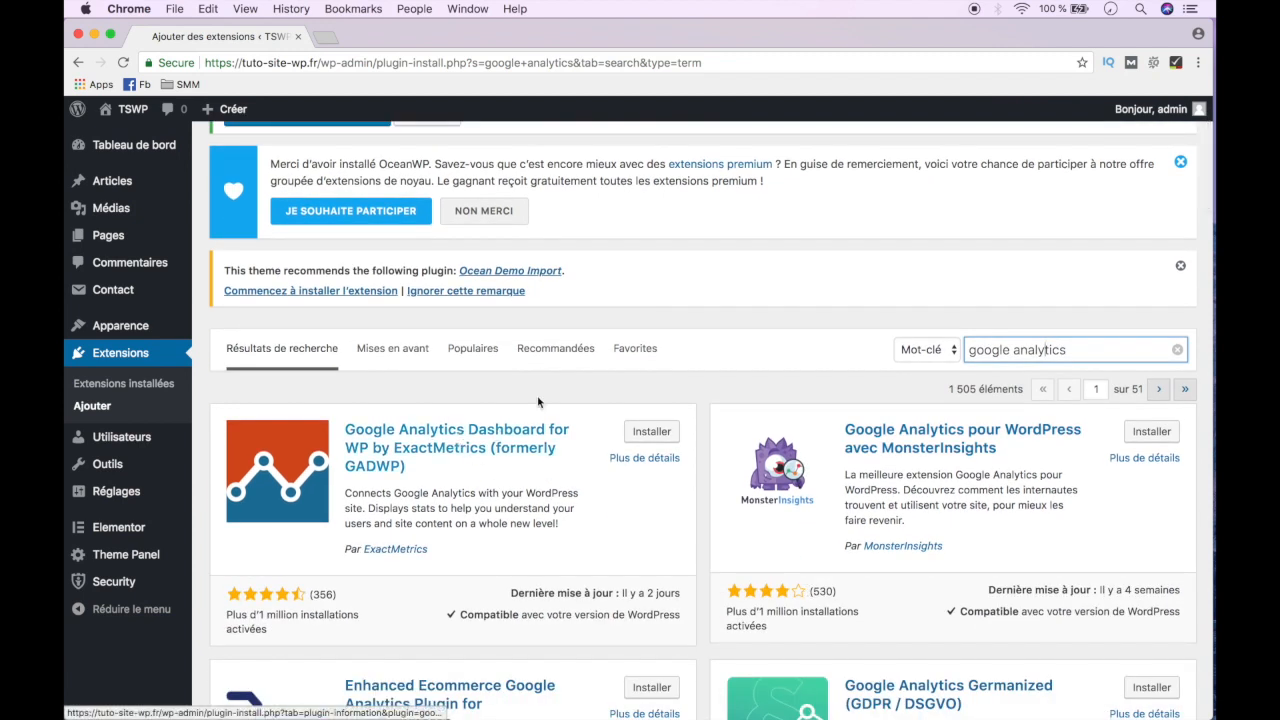
scroll(538, 402, down, 6)
scroll(727, 517, up, 2)
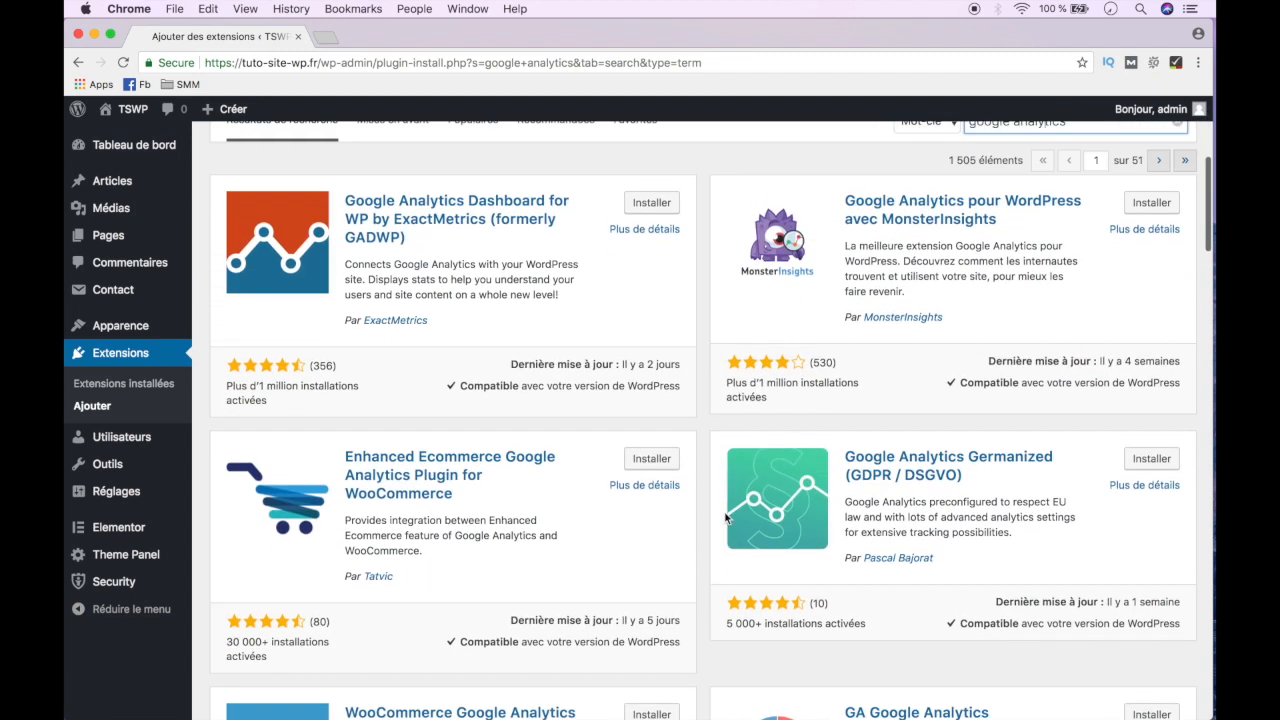
scroll(727, 517, up, 1)
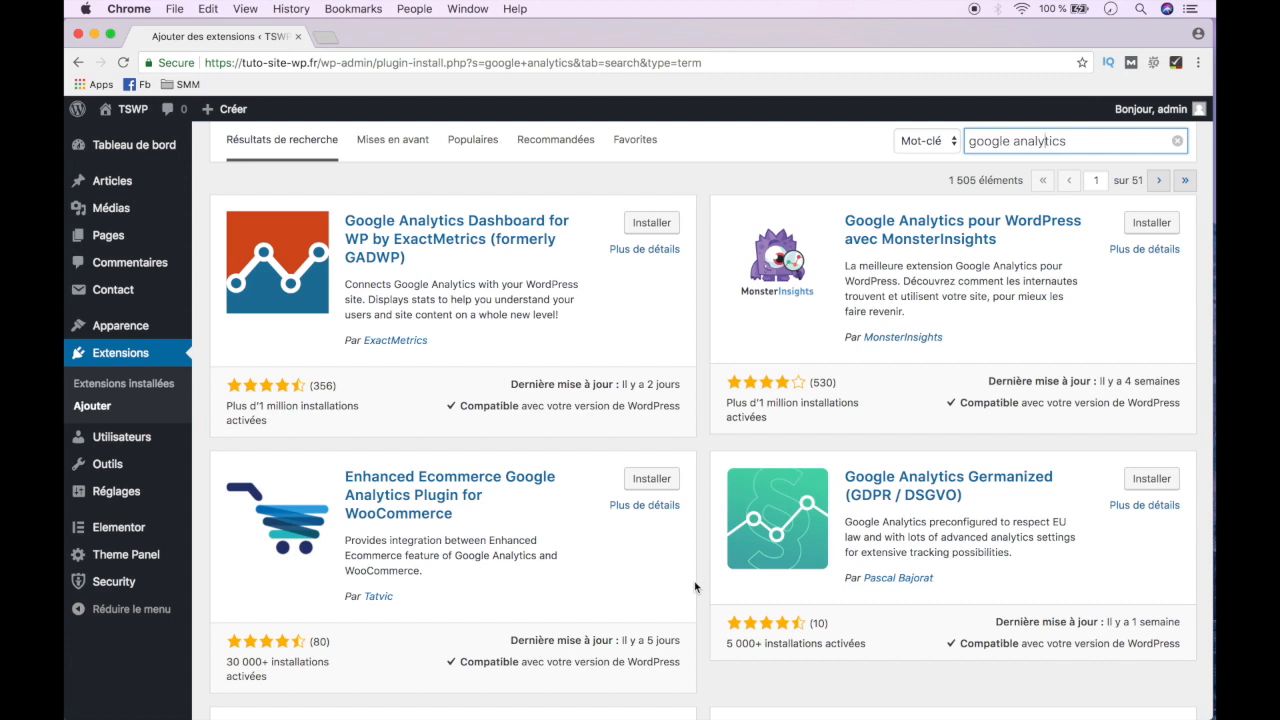
Search the extensions for "google analyticator", and install and activate the Google Analyticator plugin by SumoMe
scroll(694, 581, up, 3)
triple_click(1033, 287)
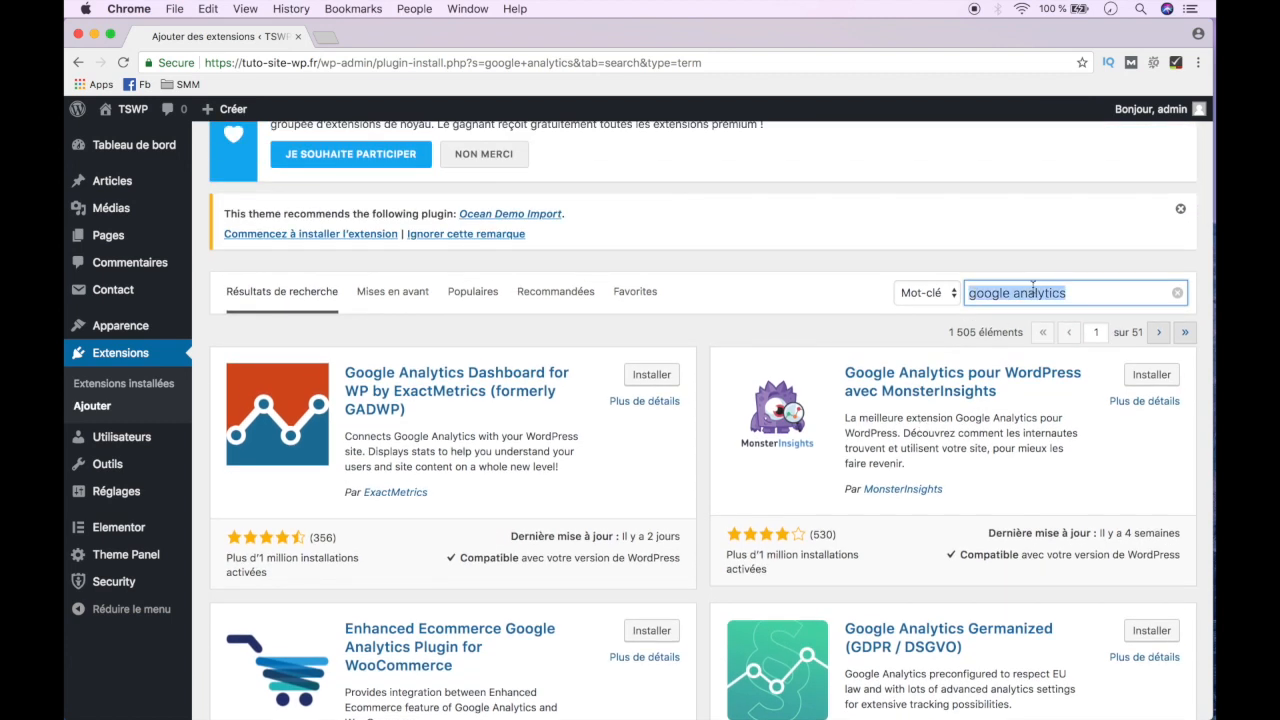
text(google analyticator)
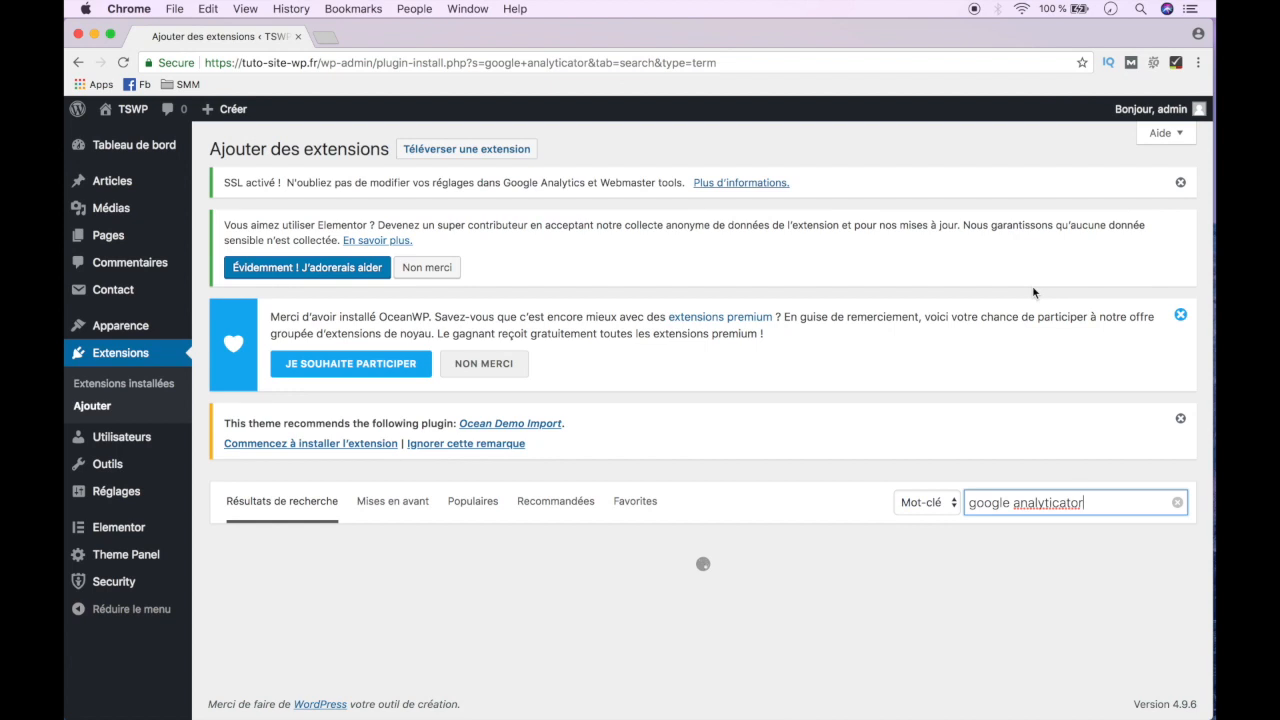
scroll(622, 174, down, 4)
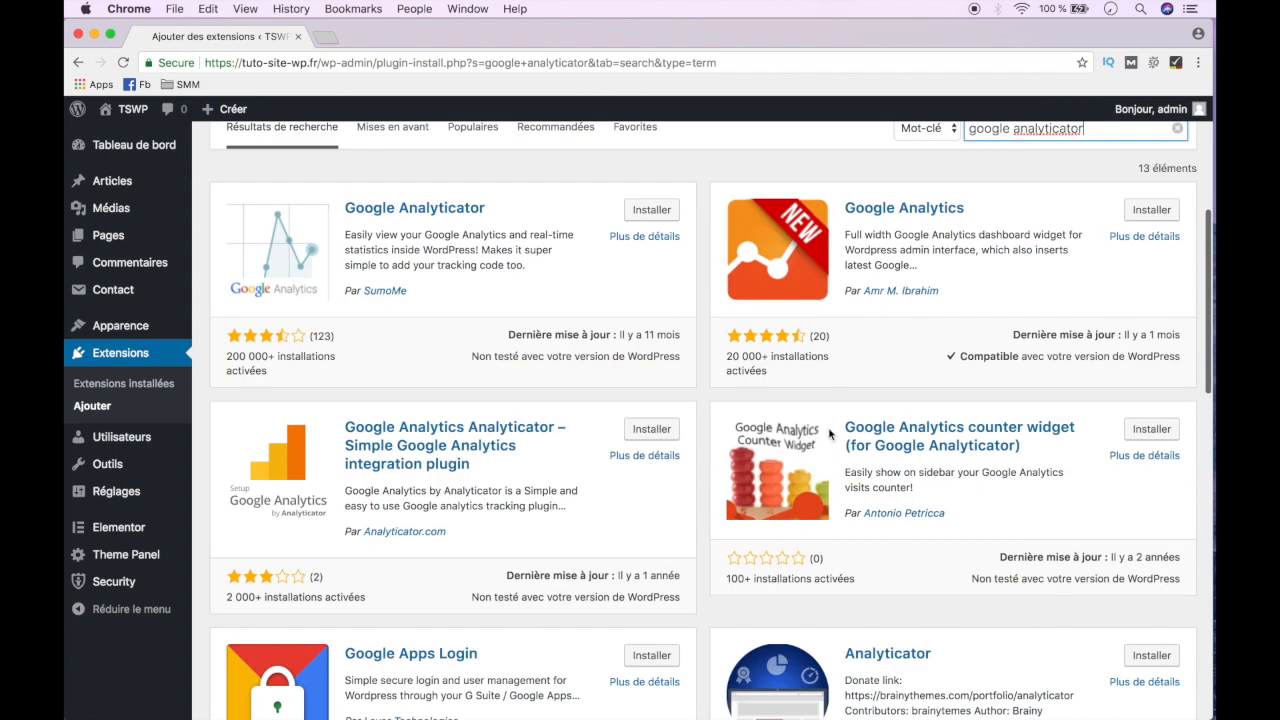
click(651, 211)
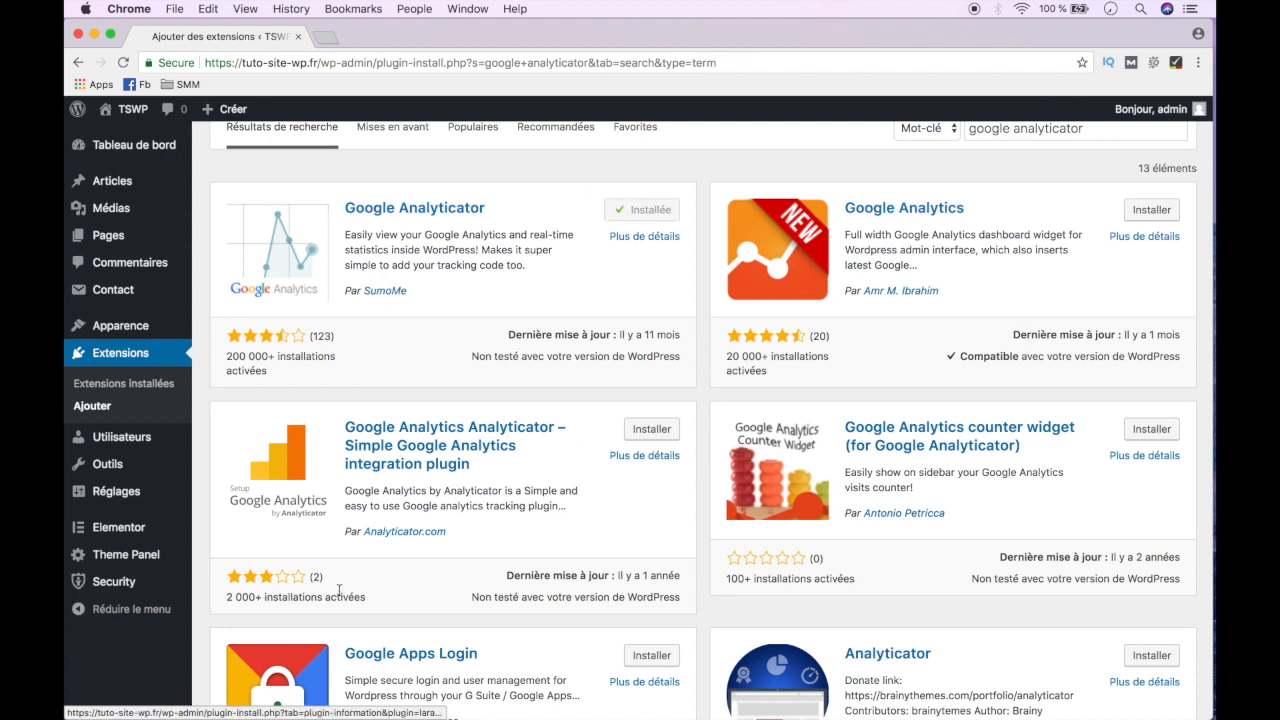
click(646, 220)
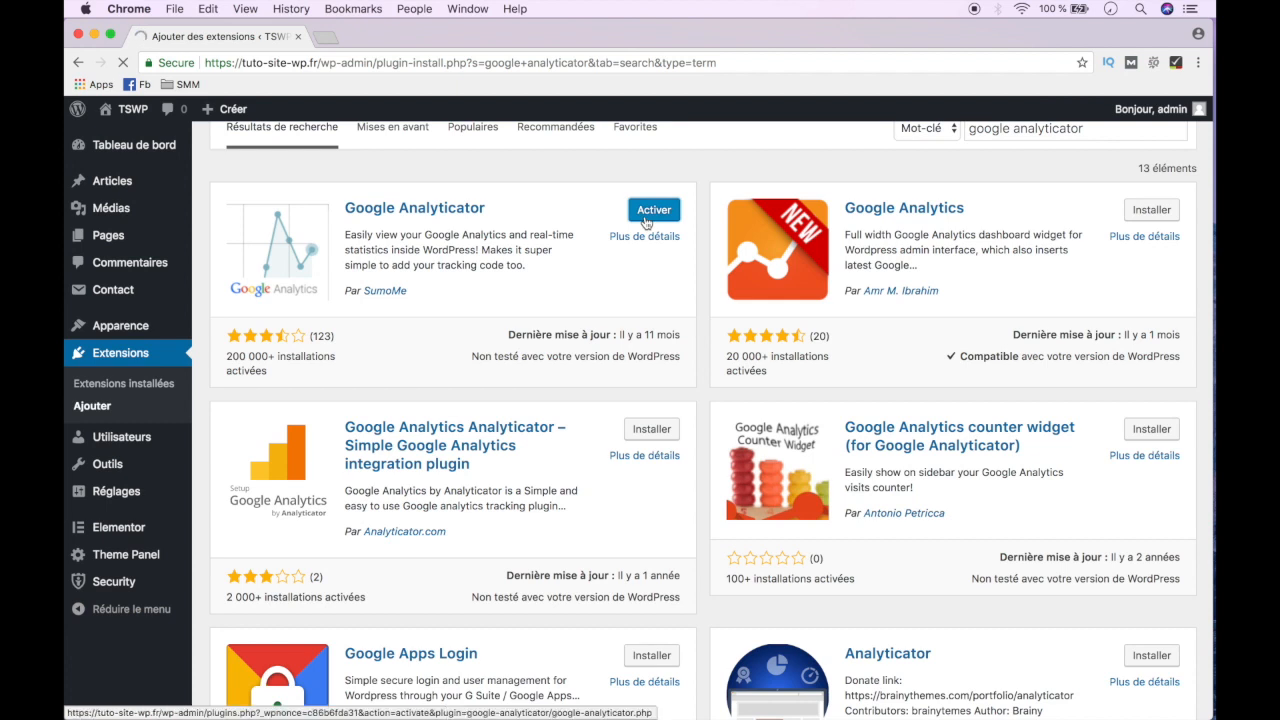
Open the settings of Google Analyticator from the list of installed extensions
scroll(635, 224, down, 3)
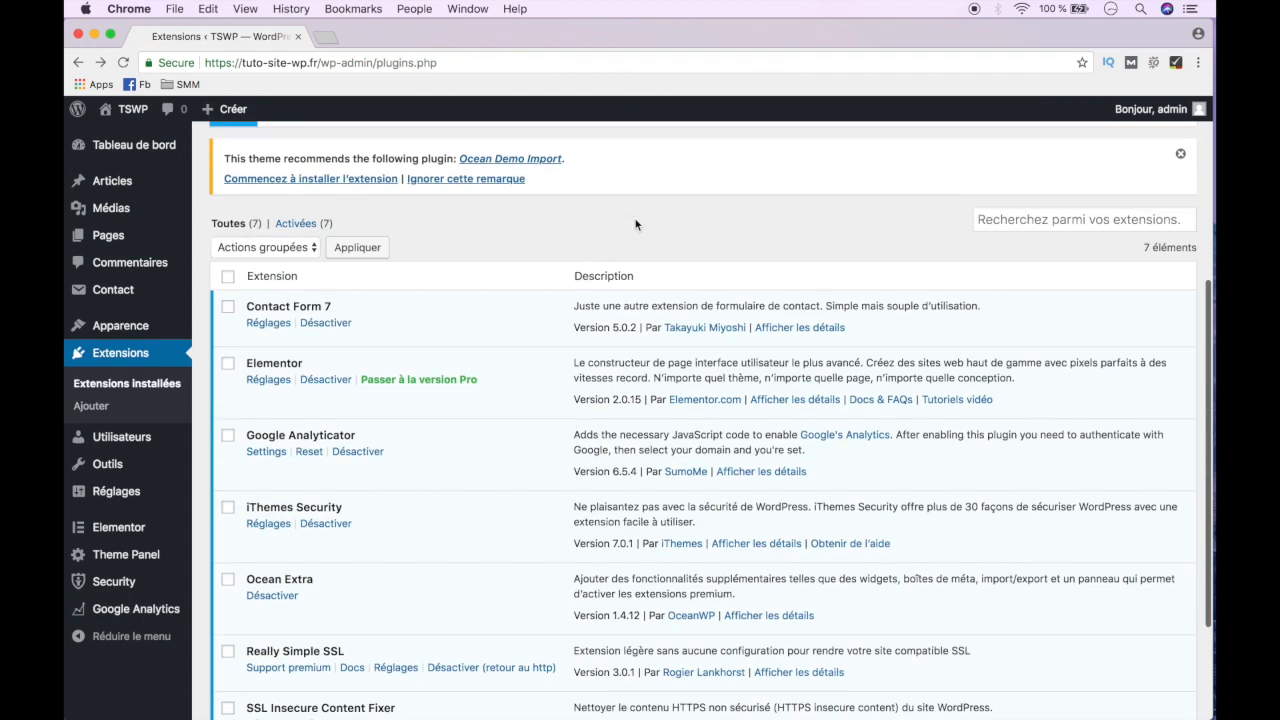
scroll(434, 429, down, 1)
scroll(423, 457, down, 1)
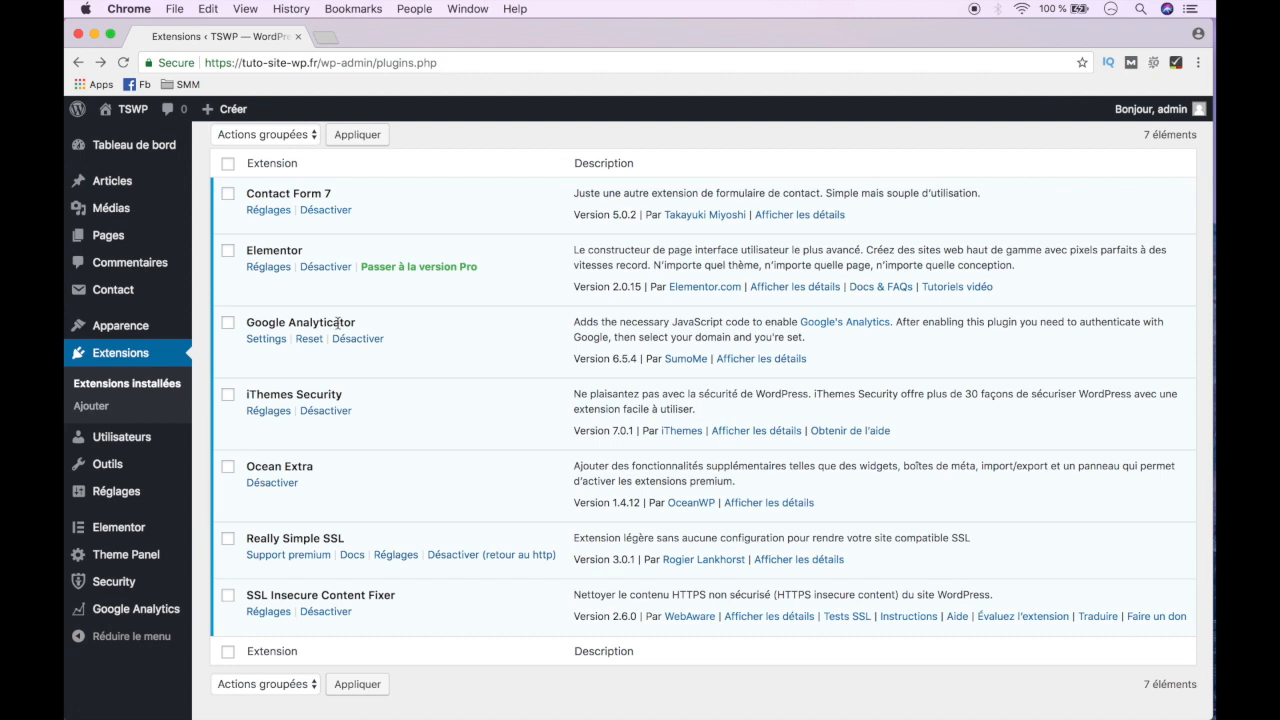
click(265, 340)
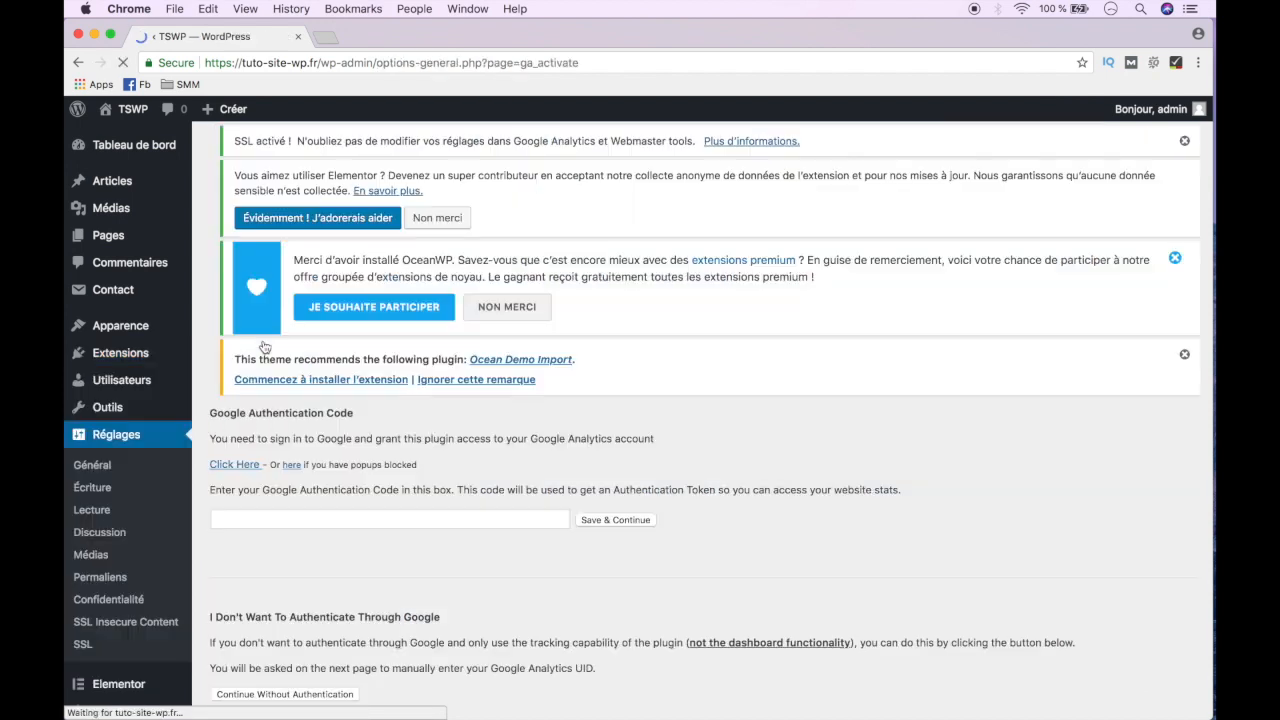
Start the Google sign-in that grants the plugin access, and set the sign-in page's language to Français (France)
scroll(420, 450, down, 4)
scroll(420, 450, up, 2)
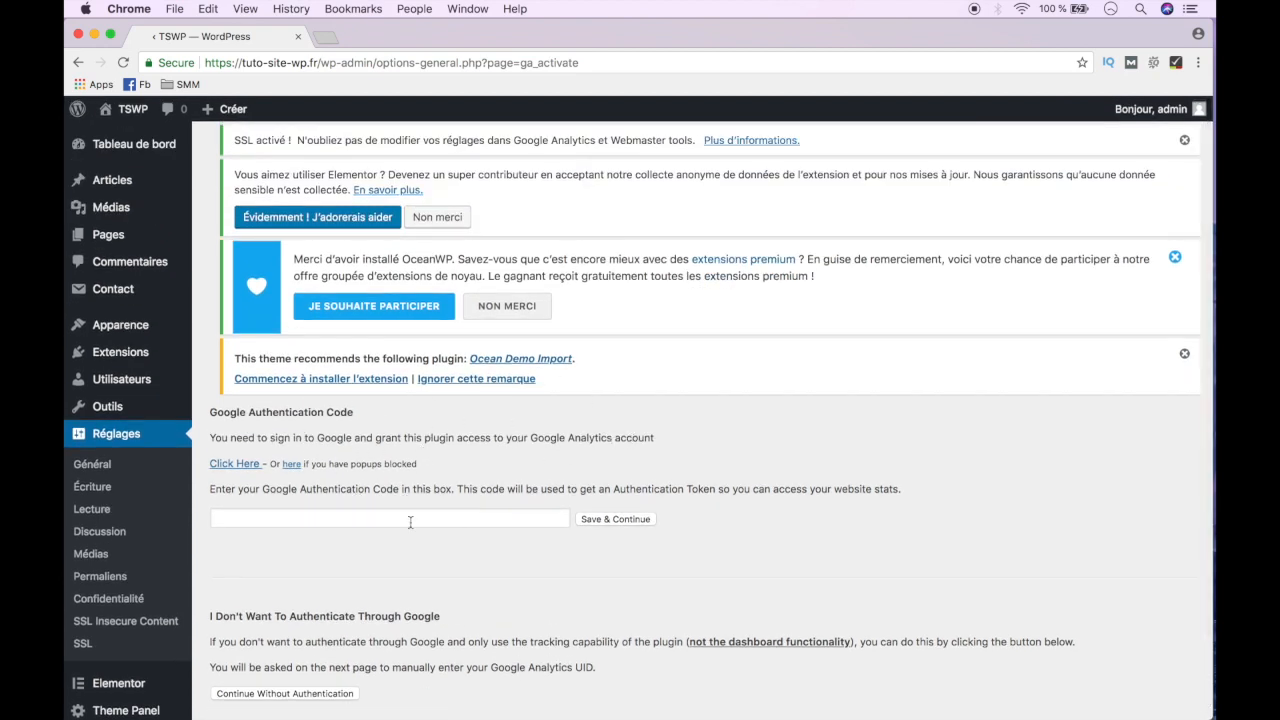
click(235, 465)
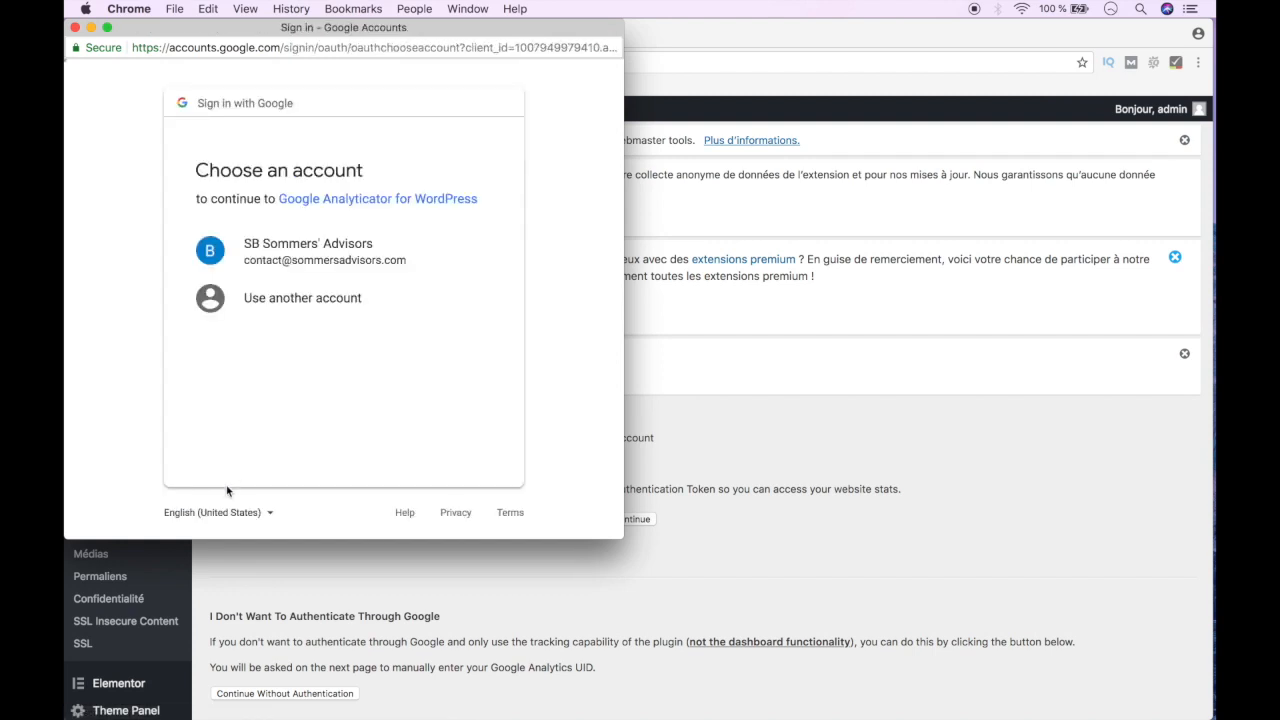
click(210, 514)
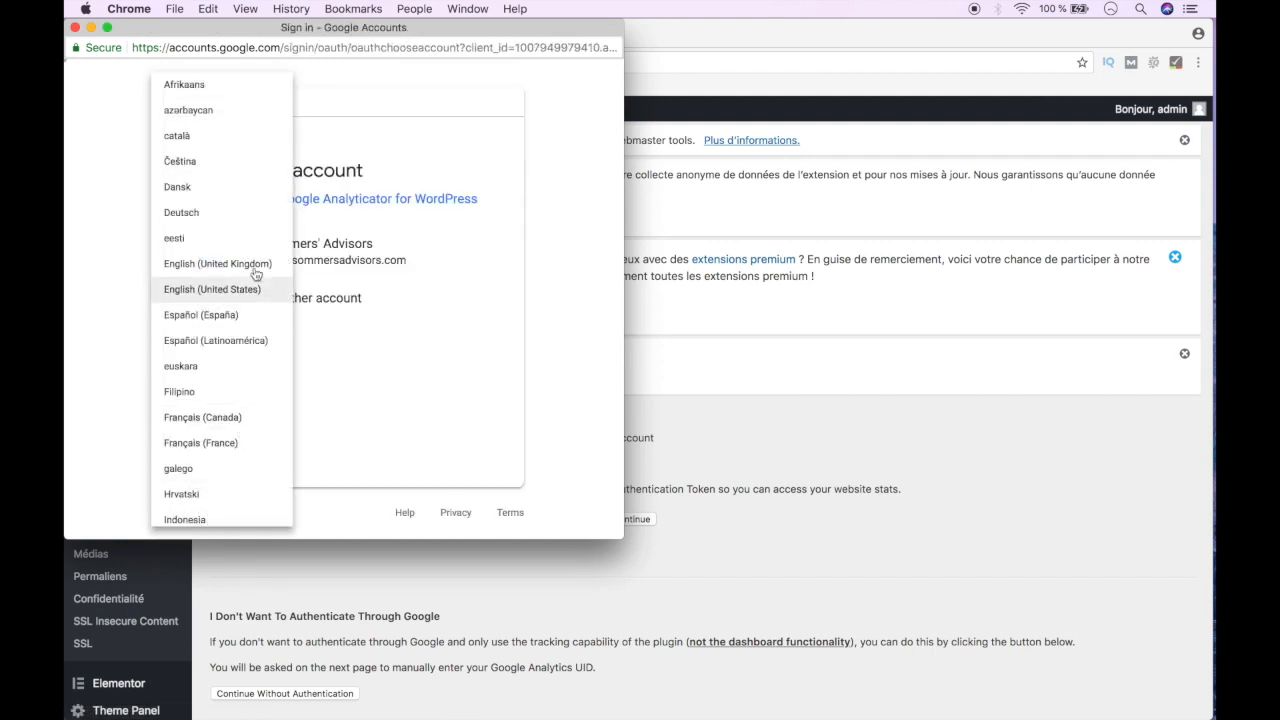
click(230, 442)
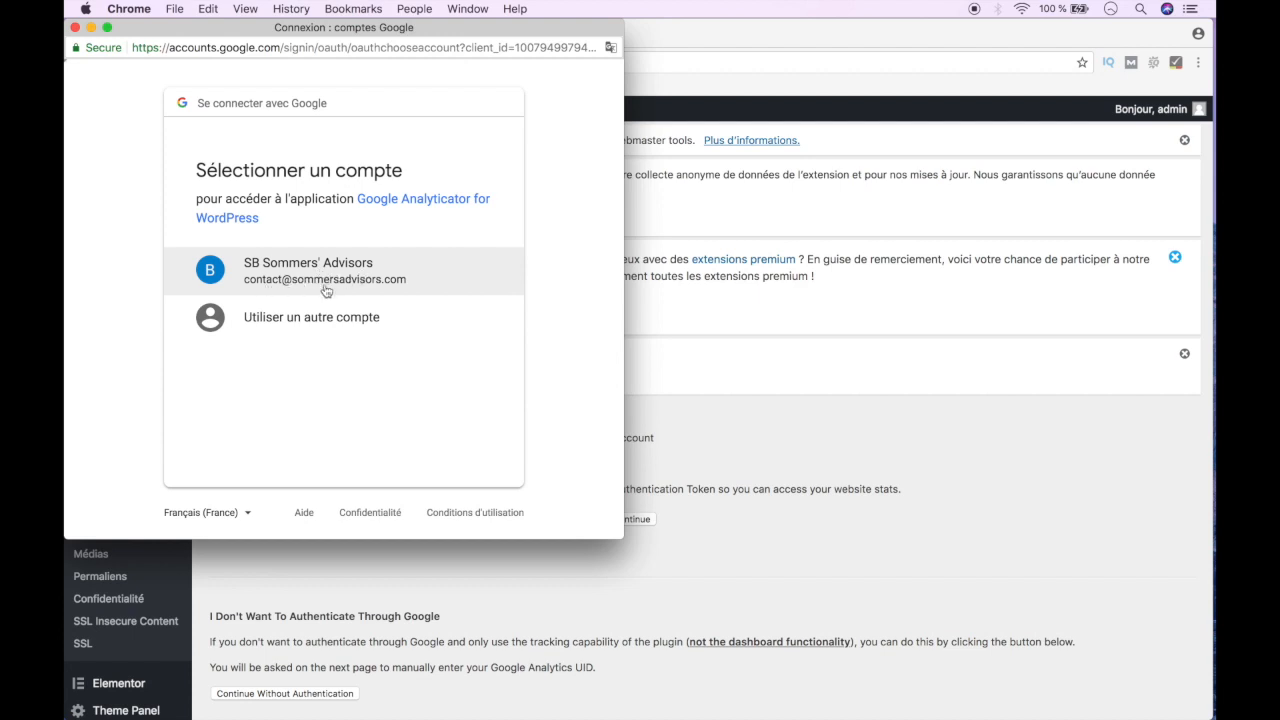
Choose the listed Google account and authorize Google Analyticator for WordPress to access its Analytics data
click(365, 281)
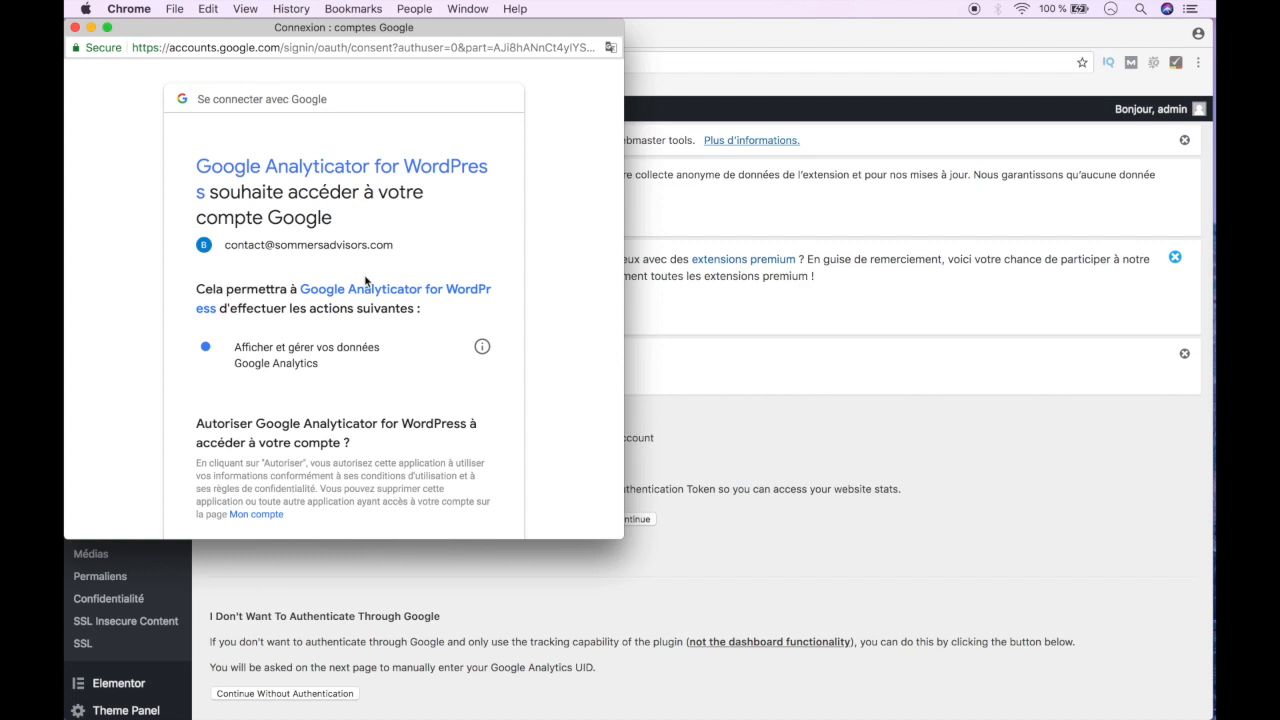
scroll(370, 300, down, 3)
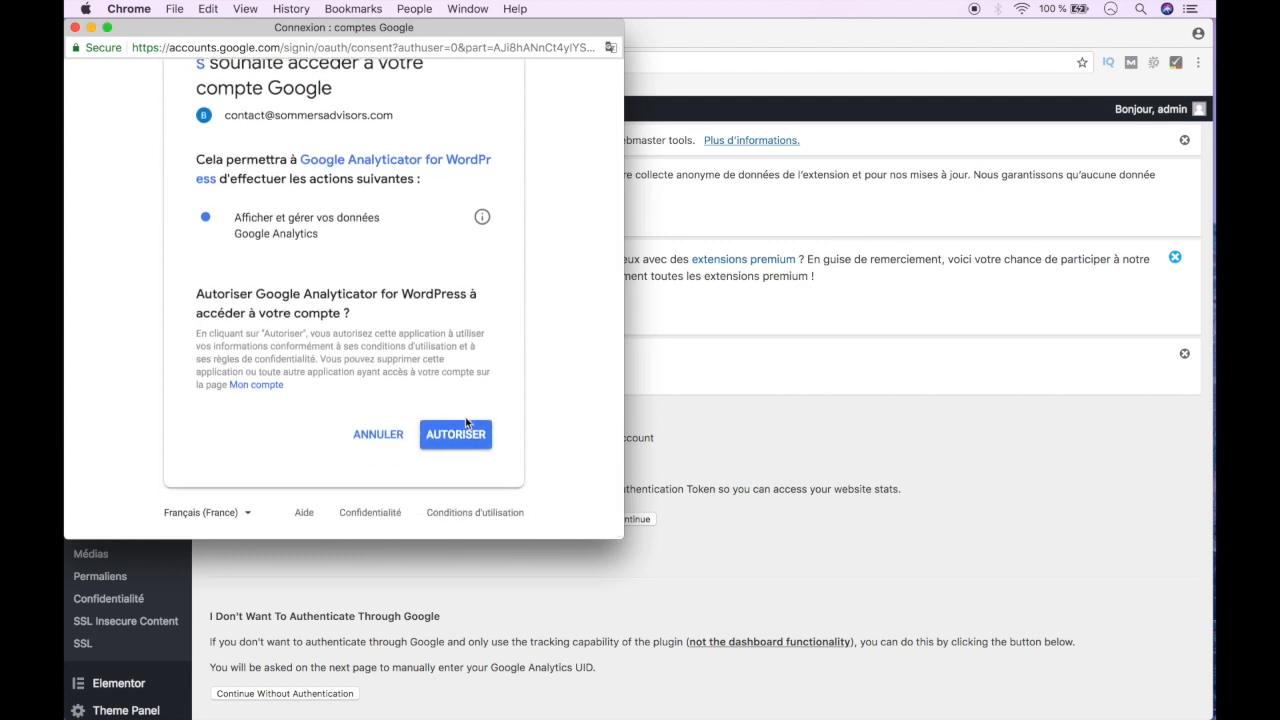
click(467, 442)
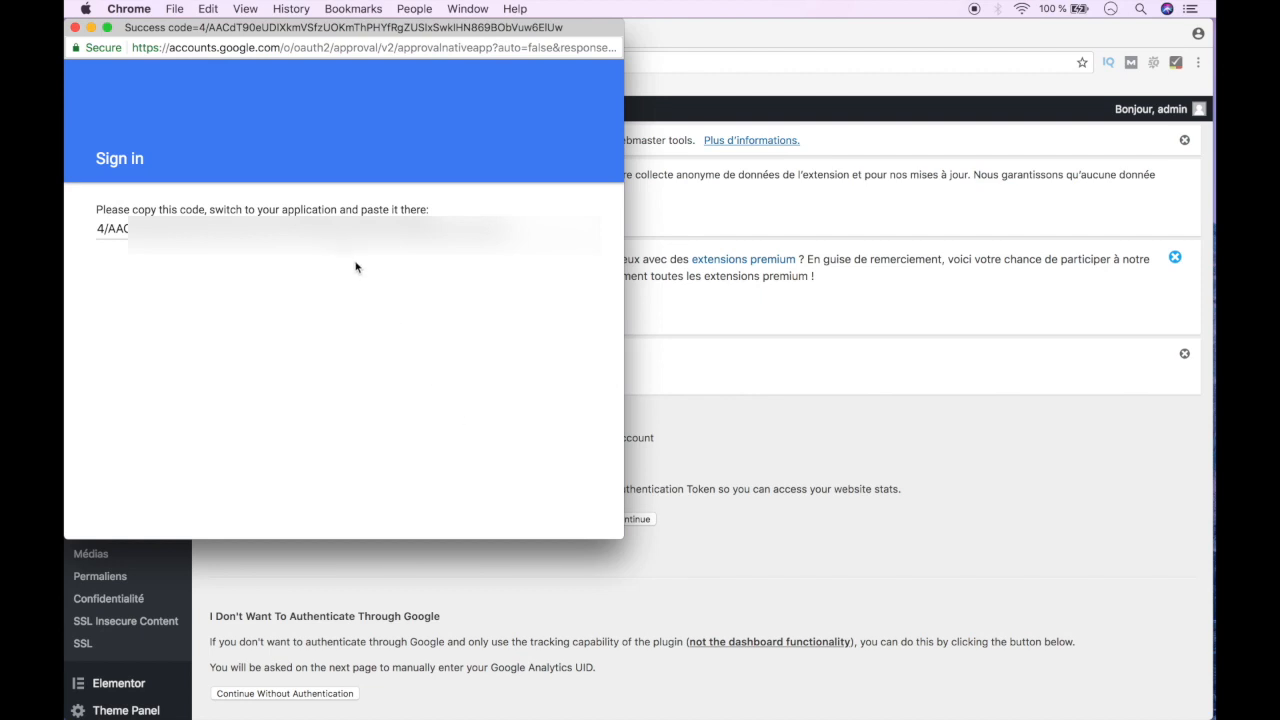
Copy the generated authentication code into the plugin's Google Authentication Code field, and save and continue
click(332, 231)
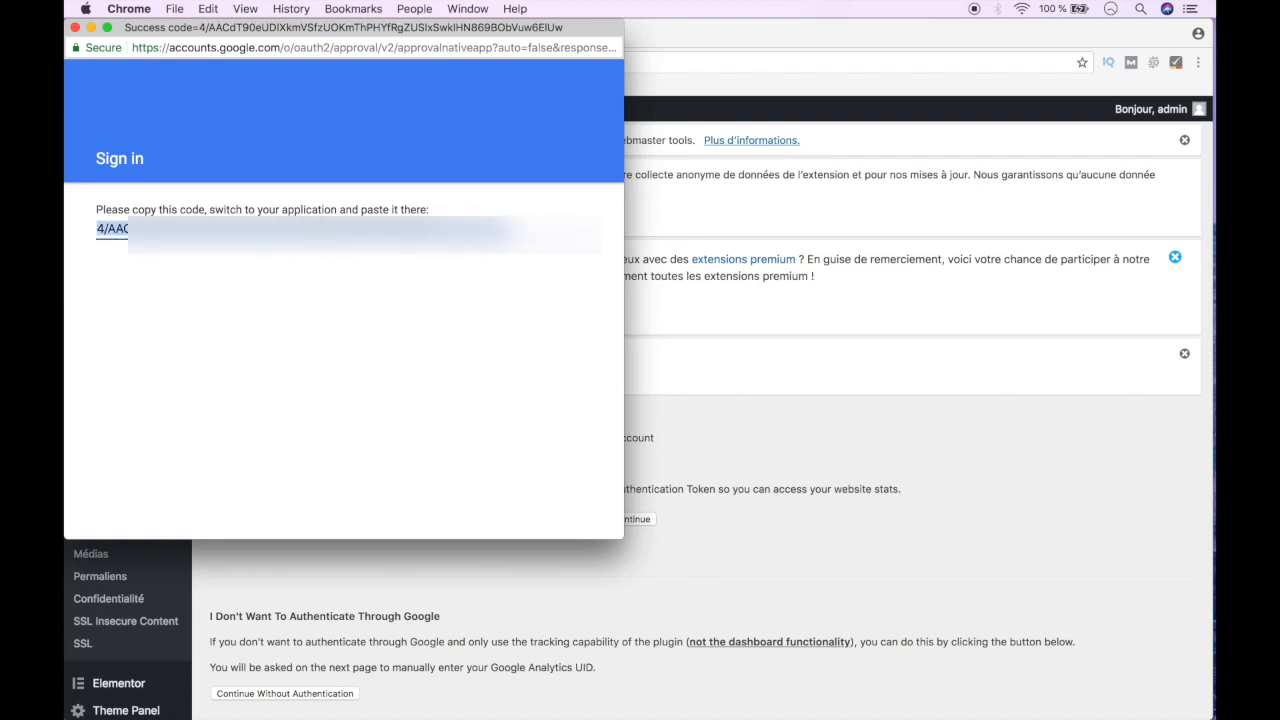
key(super+c)
click(781, 394)
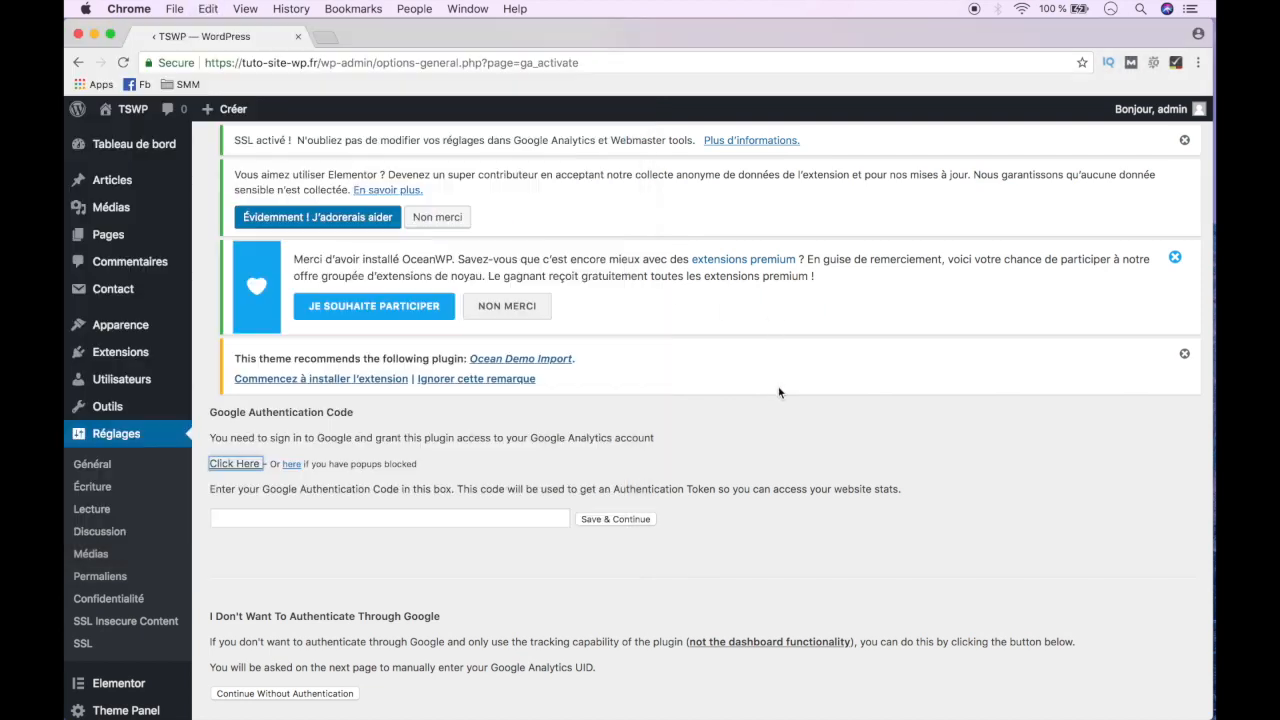
click(430, 517)
key(super+v)
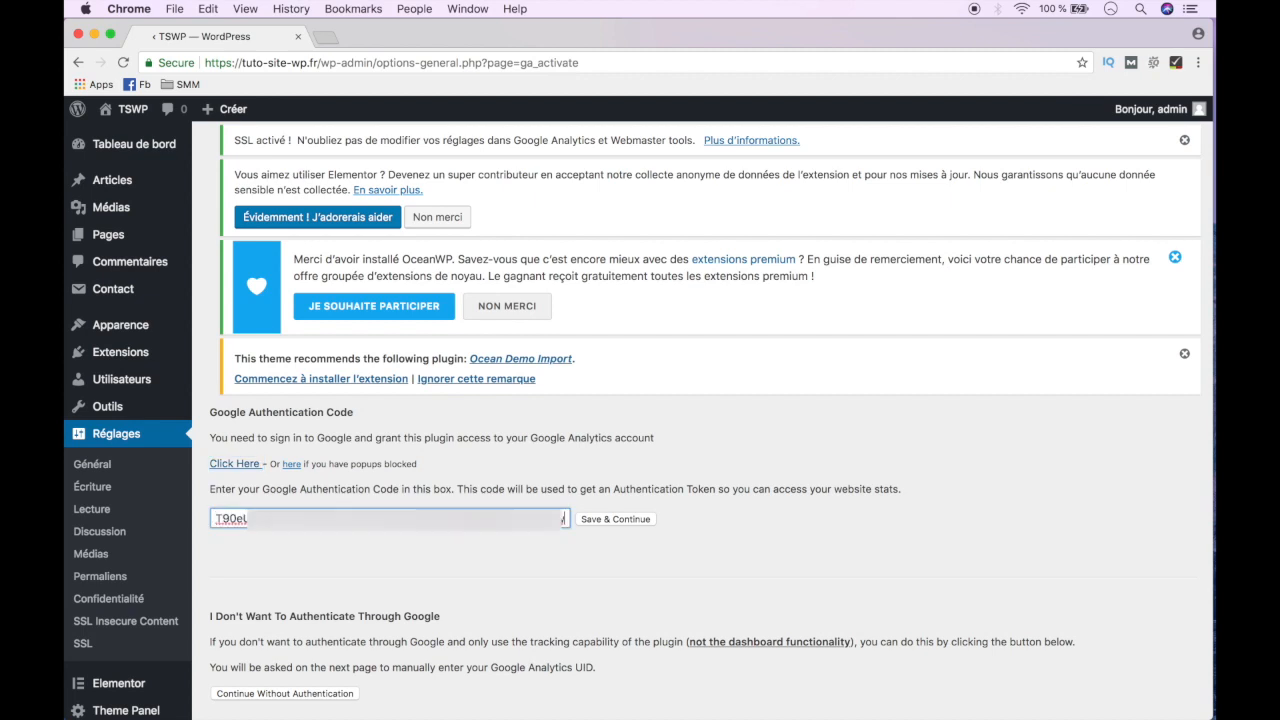
click(615, 520)
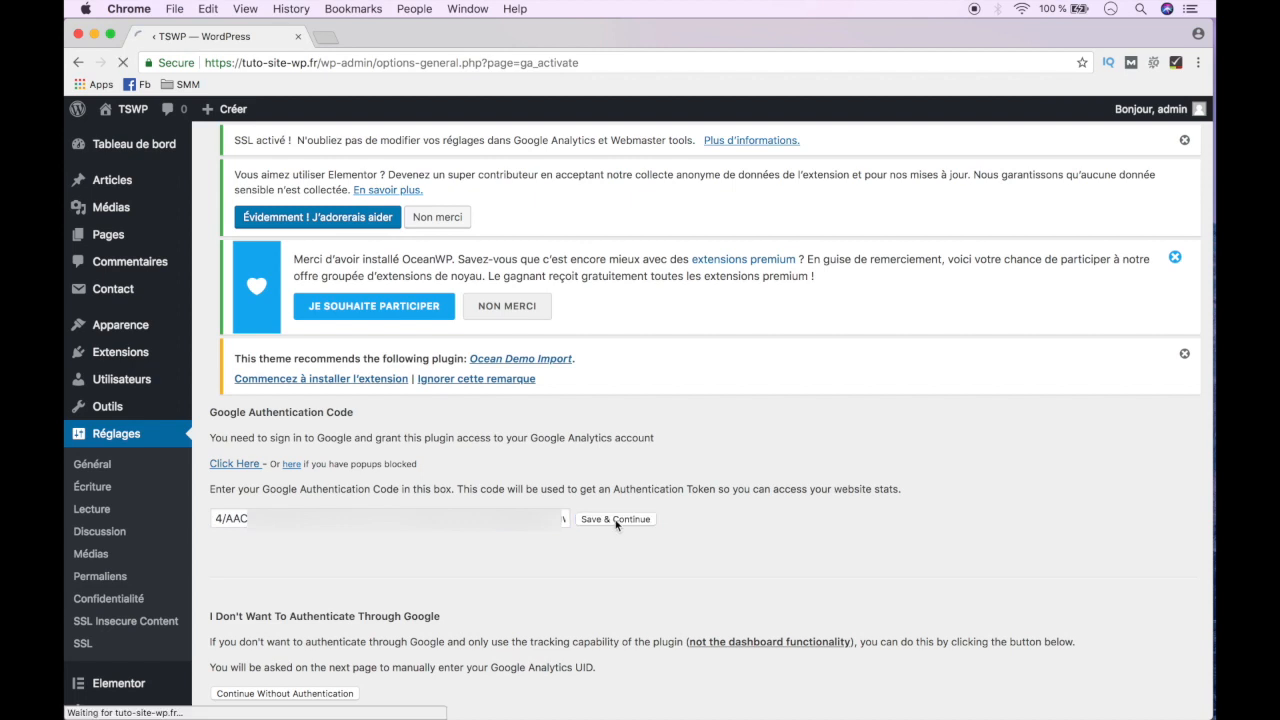
Search Google for "google analytics" in a new browser window and open the official Google Analytics site
scroll(618, 545, down, 3)
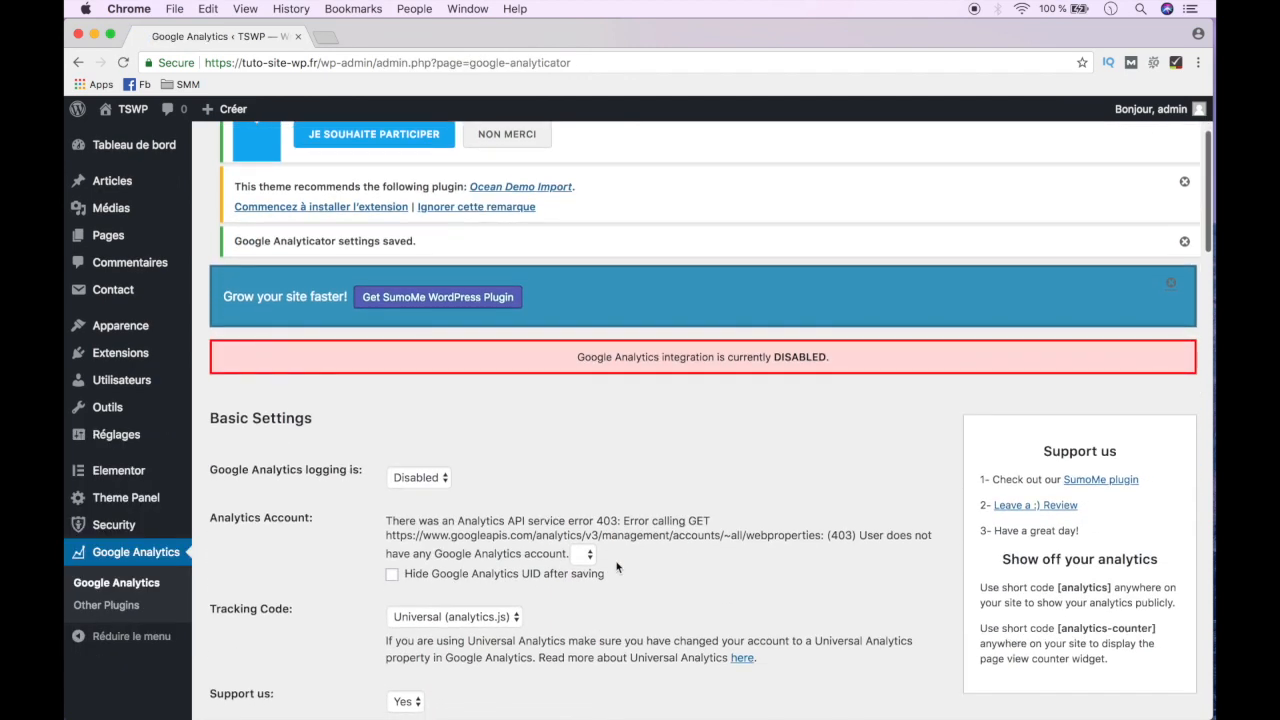
double_click(603, 520)
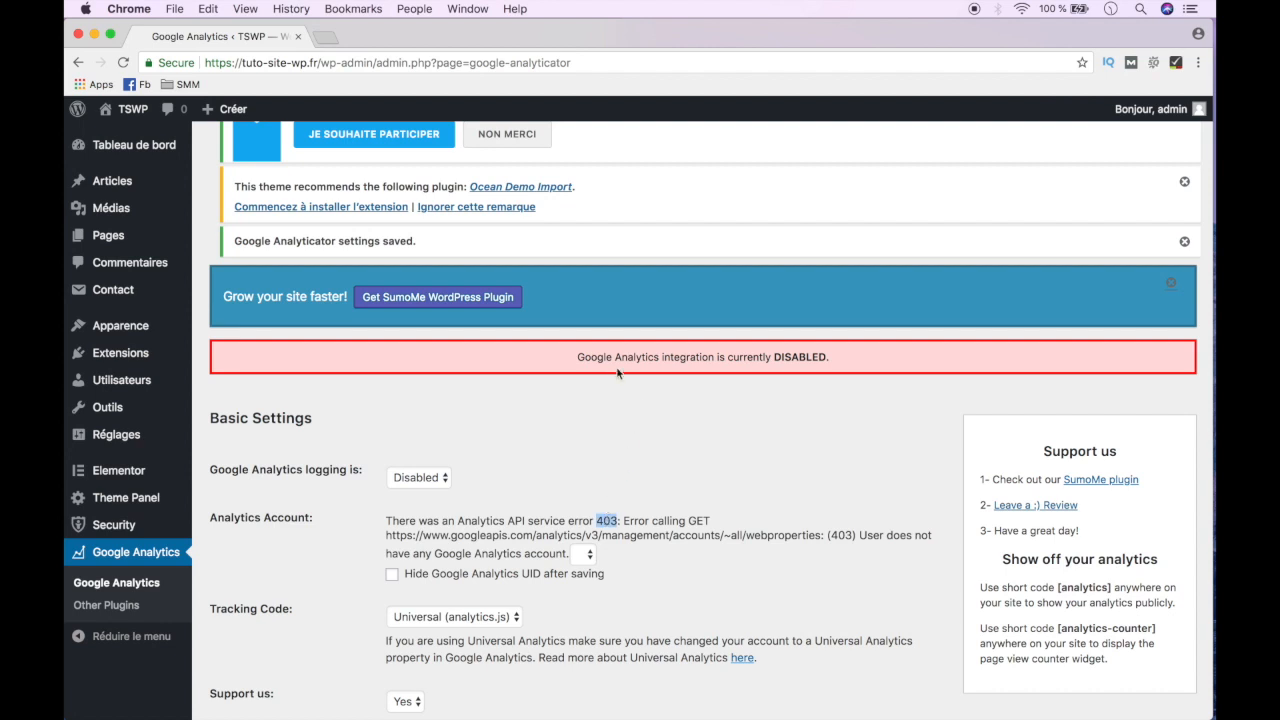
click(613, 391)
key(super+n)
click(594, 337)
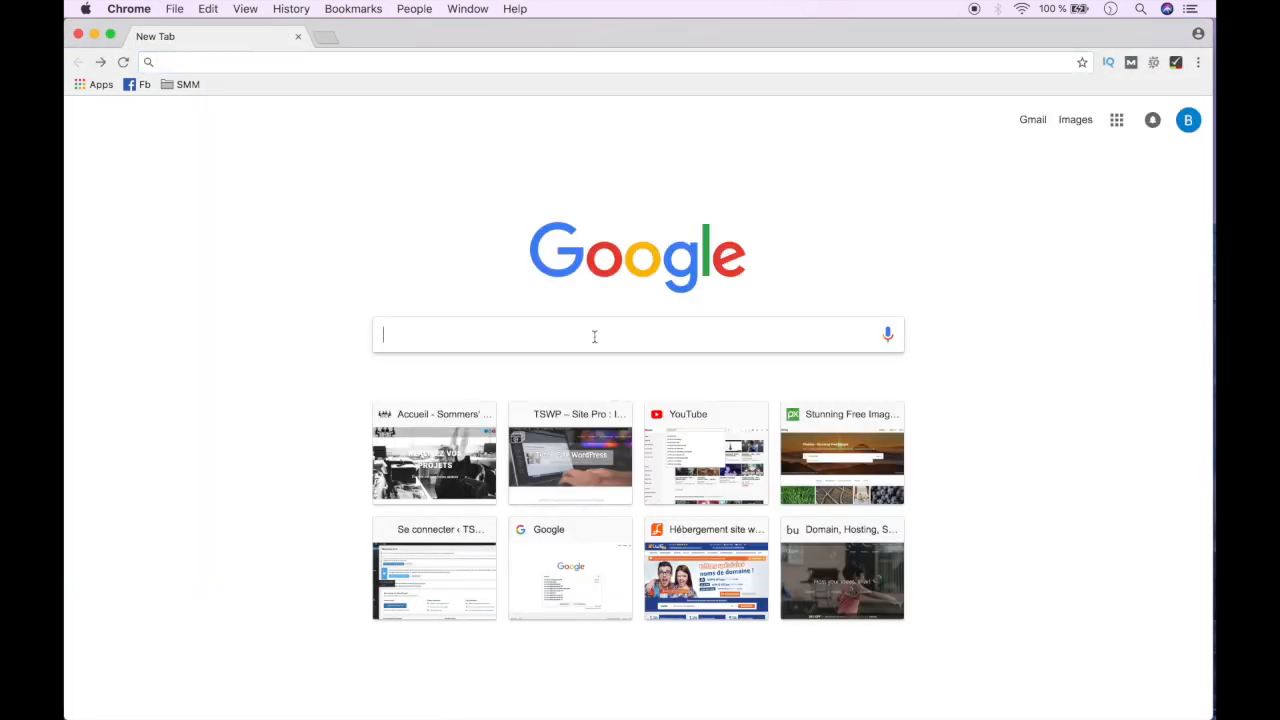
text(goog)
key(Return)
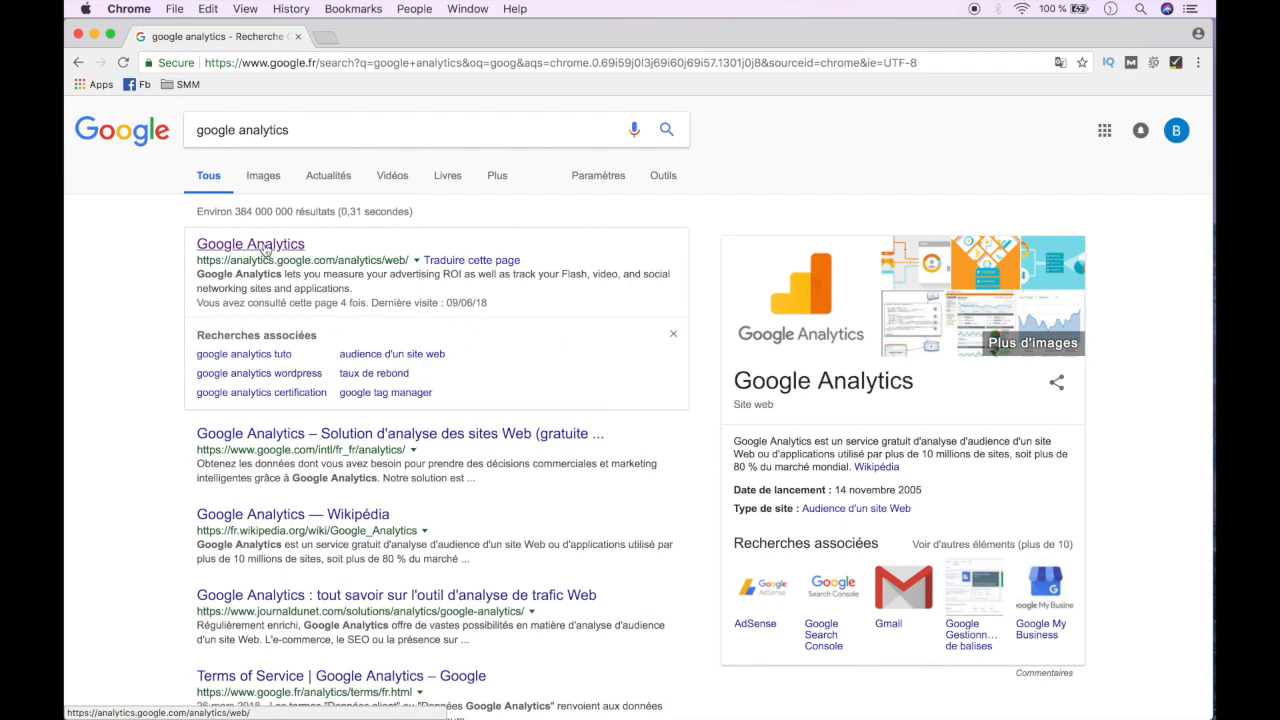
click(263, 247)
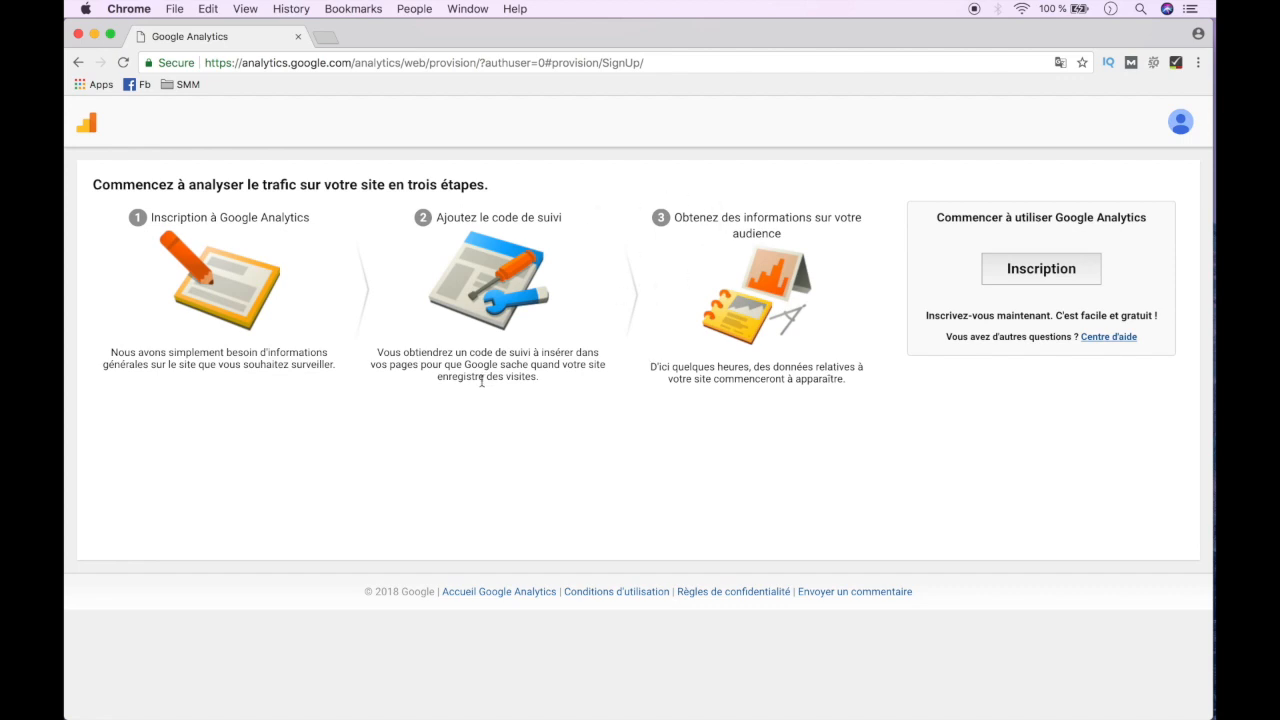
Start the Google Analytics sign-up and choose Site Web as the item to track
click(1028, 282)
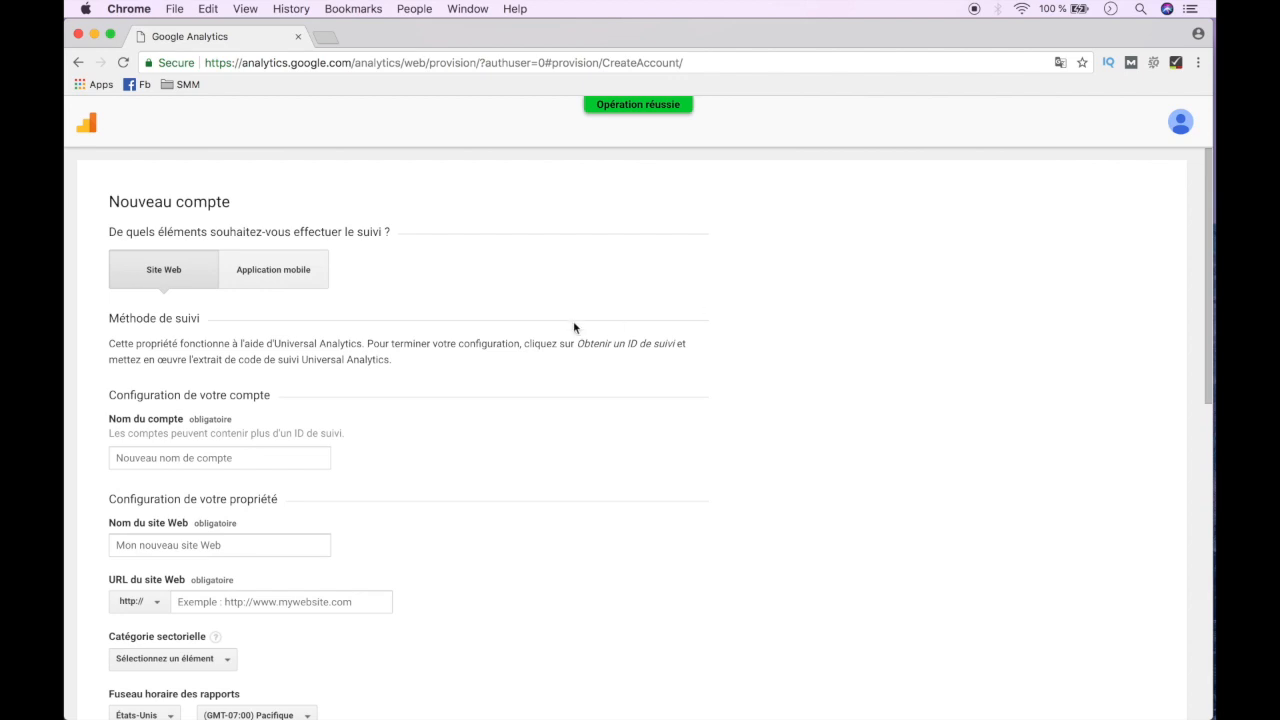
click(163, 279)
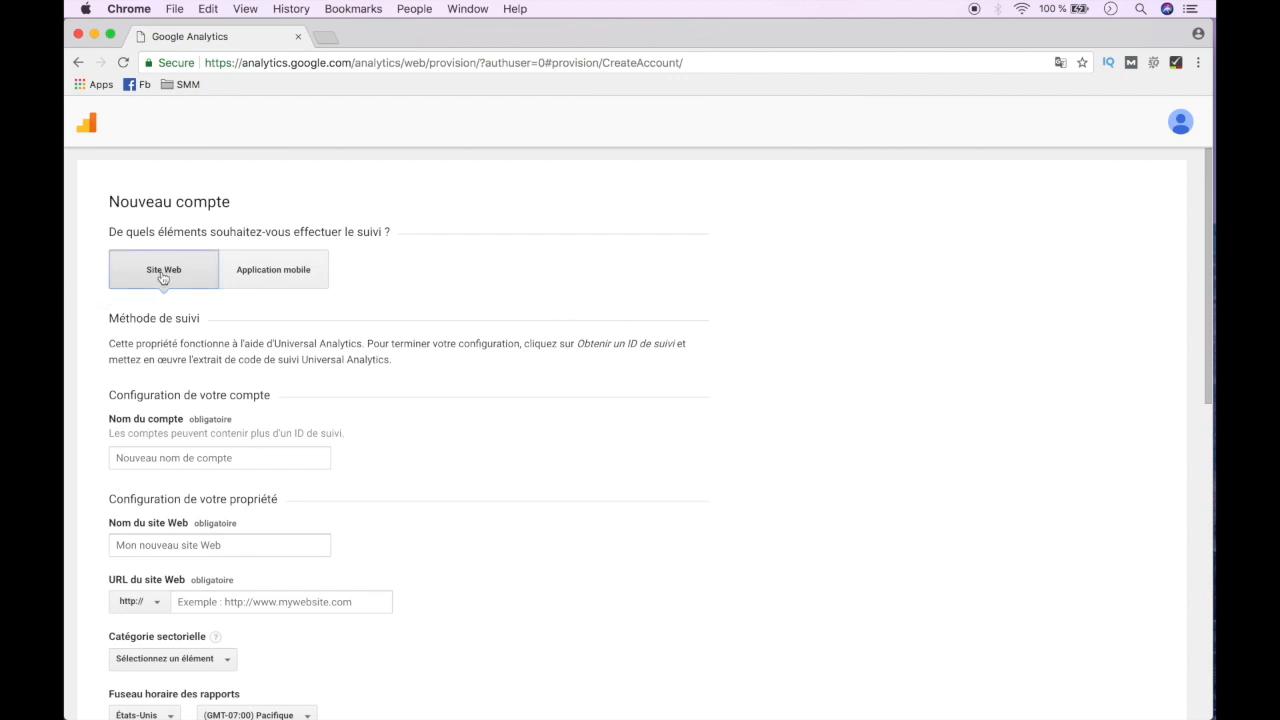
Enter "Sommers' Advisors" as both the account name and the website name
scroll(300, 391, down, 1)
scroll(298, 390, down, 2)
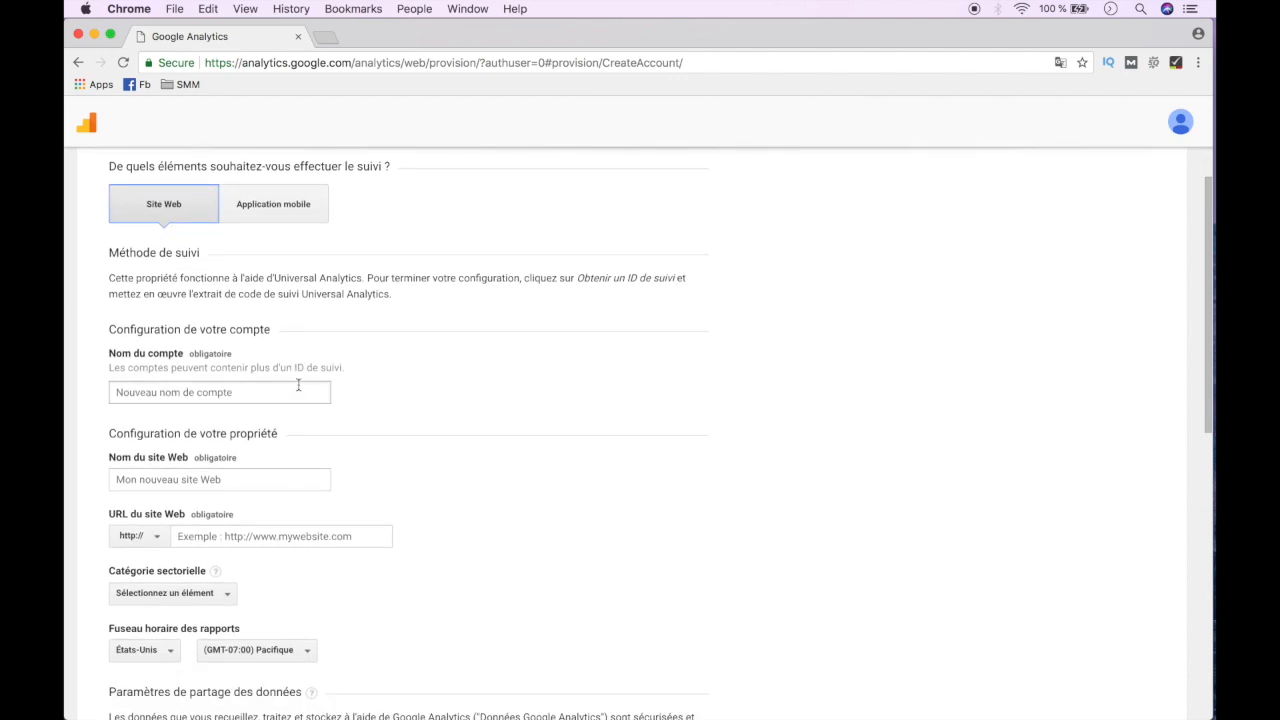
click(259, 392)
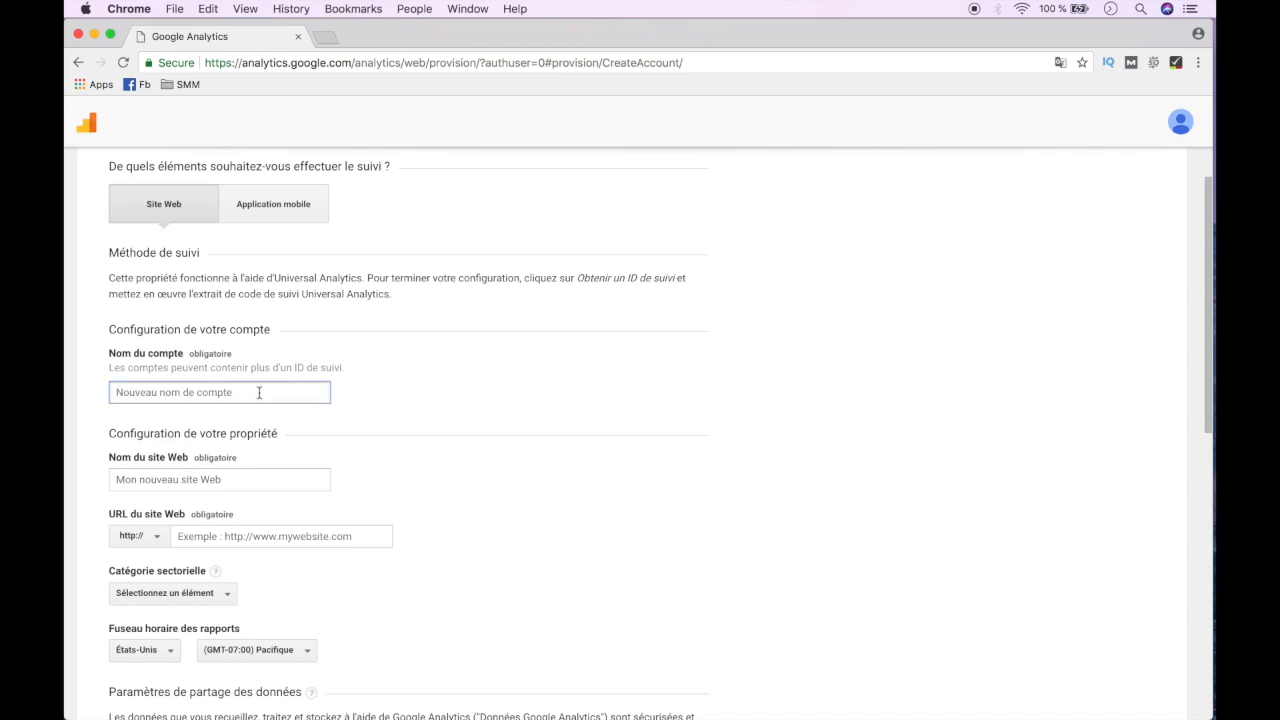
text(Sommers' Advisors)
click(251, 480)
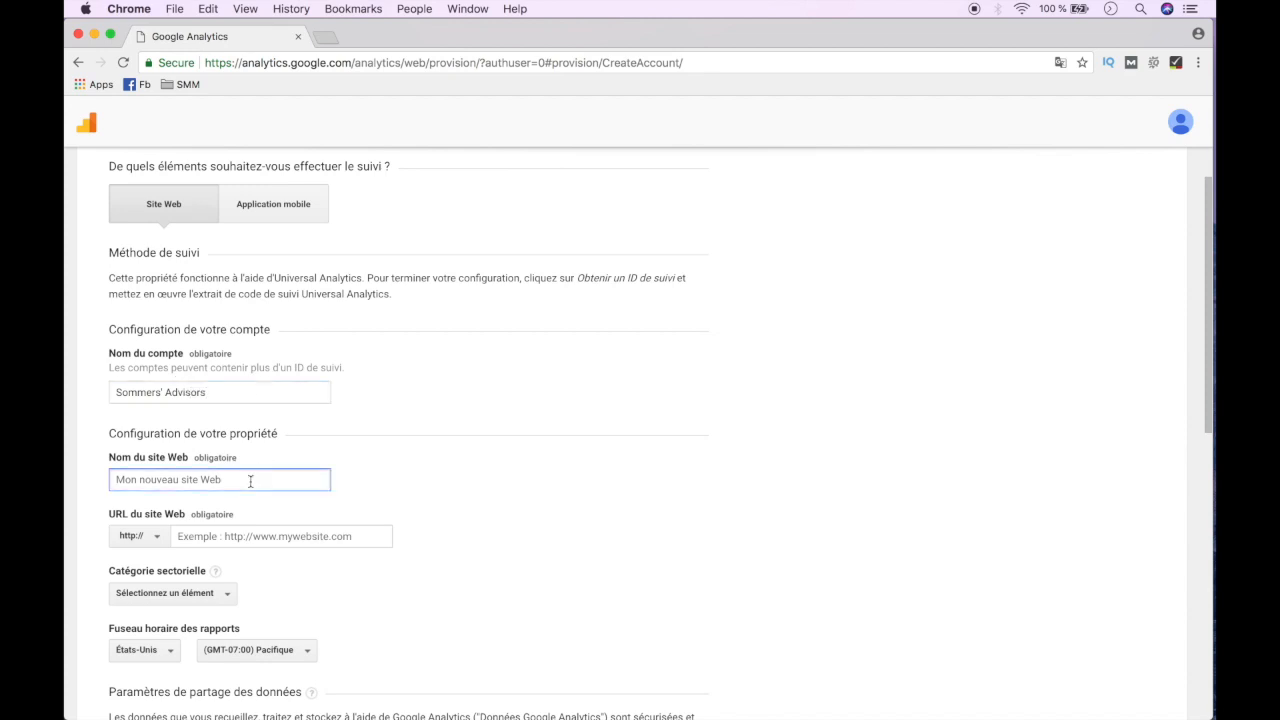
text(Sommers' Advisors)
click(265, 538)
scroll(265, 540, down, 2)
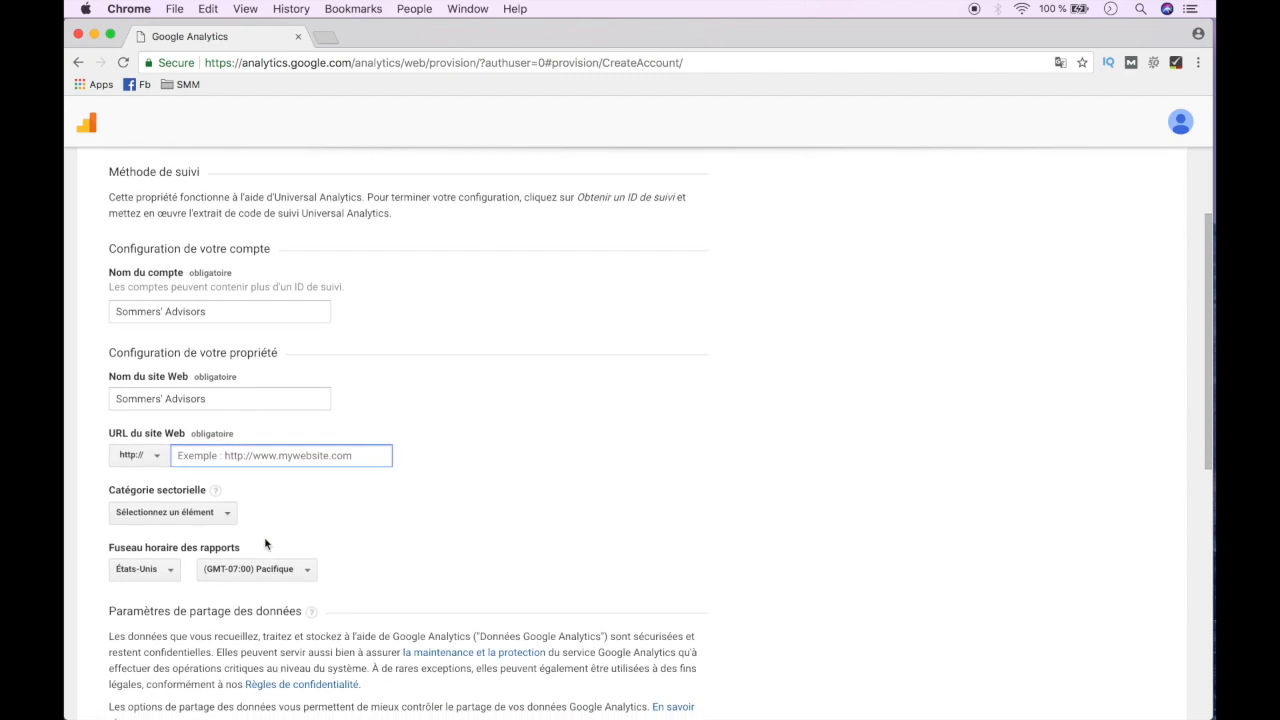
click(150, 456)
click(150, 508)
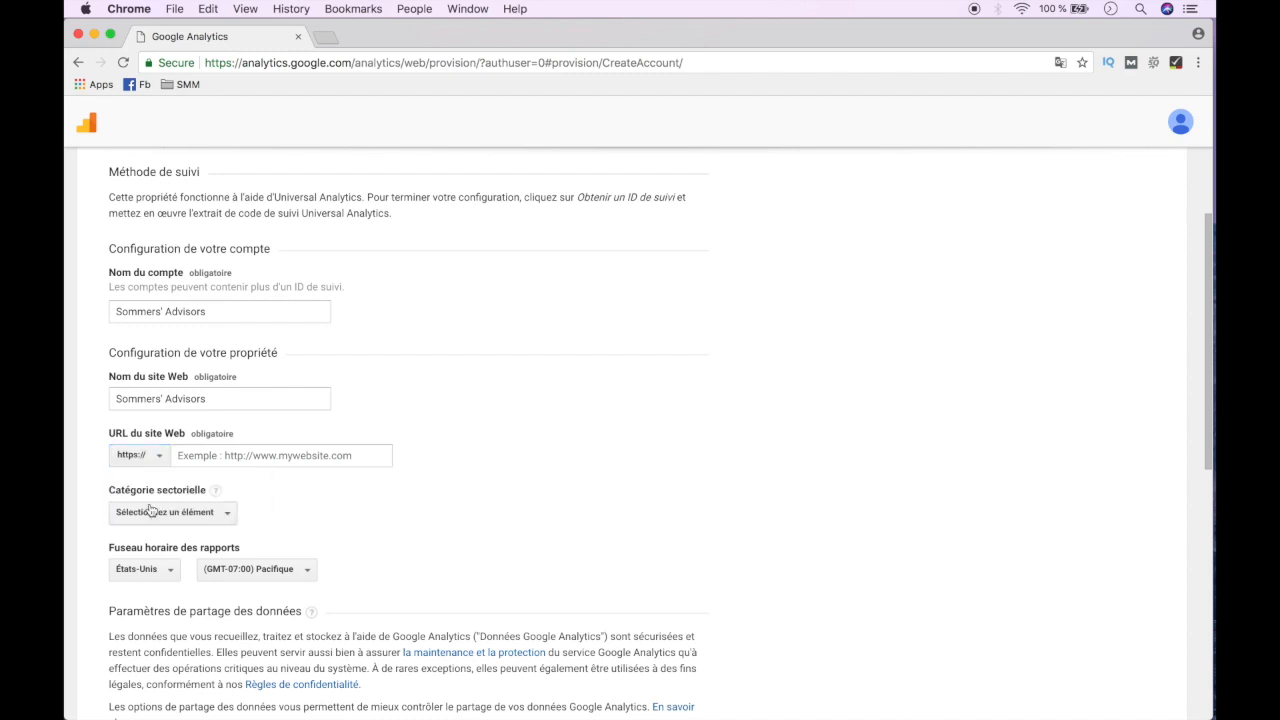
click(278, 455)
key(super+v)
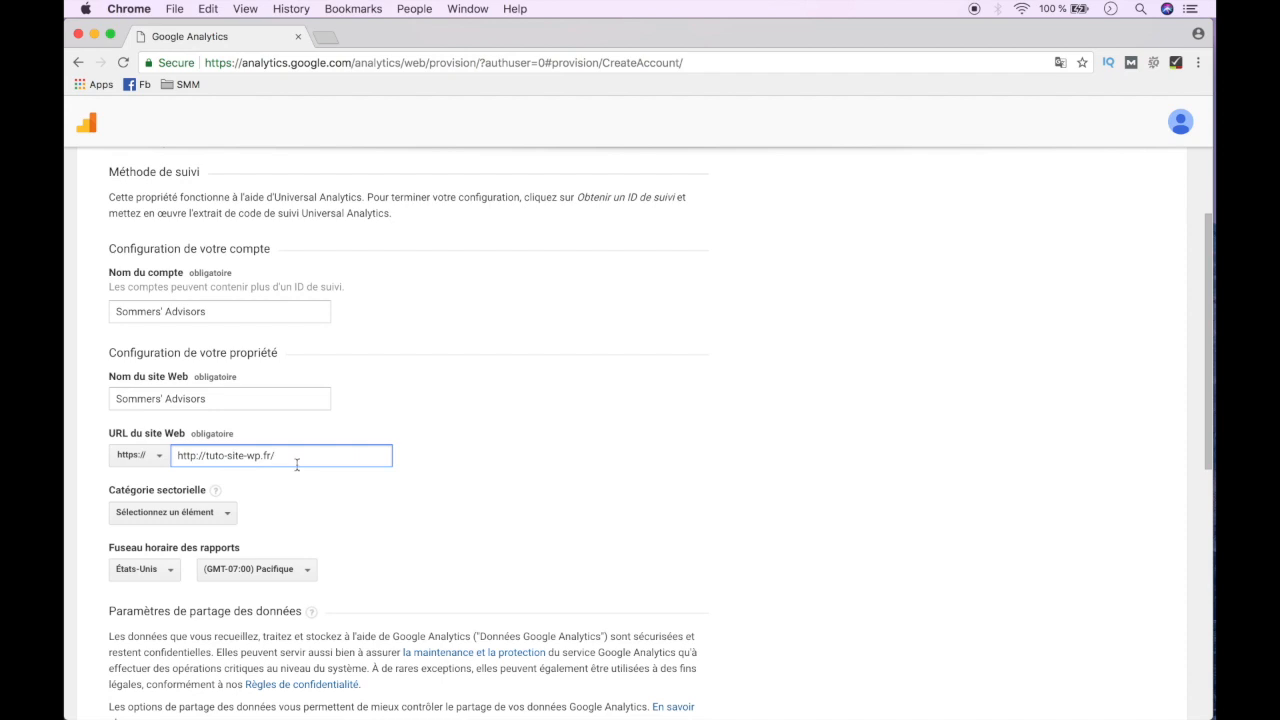
drag(205, 455, 143, 457)
key(BackSpace)
Set the industry category to Autre and the country for the reporting time zone to France
scroll(451, 510, down, 3)
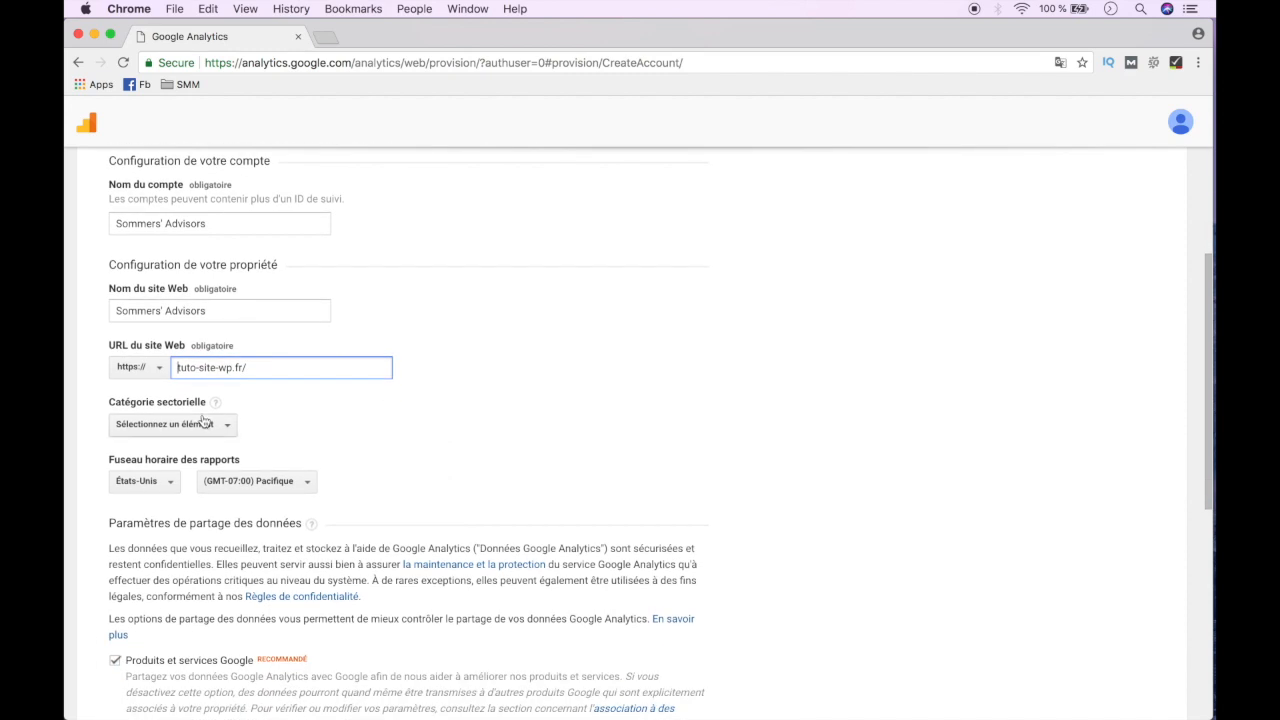
click(204, 424)
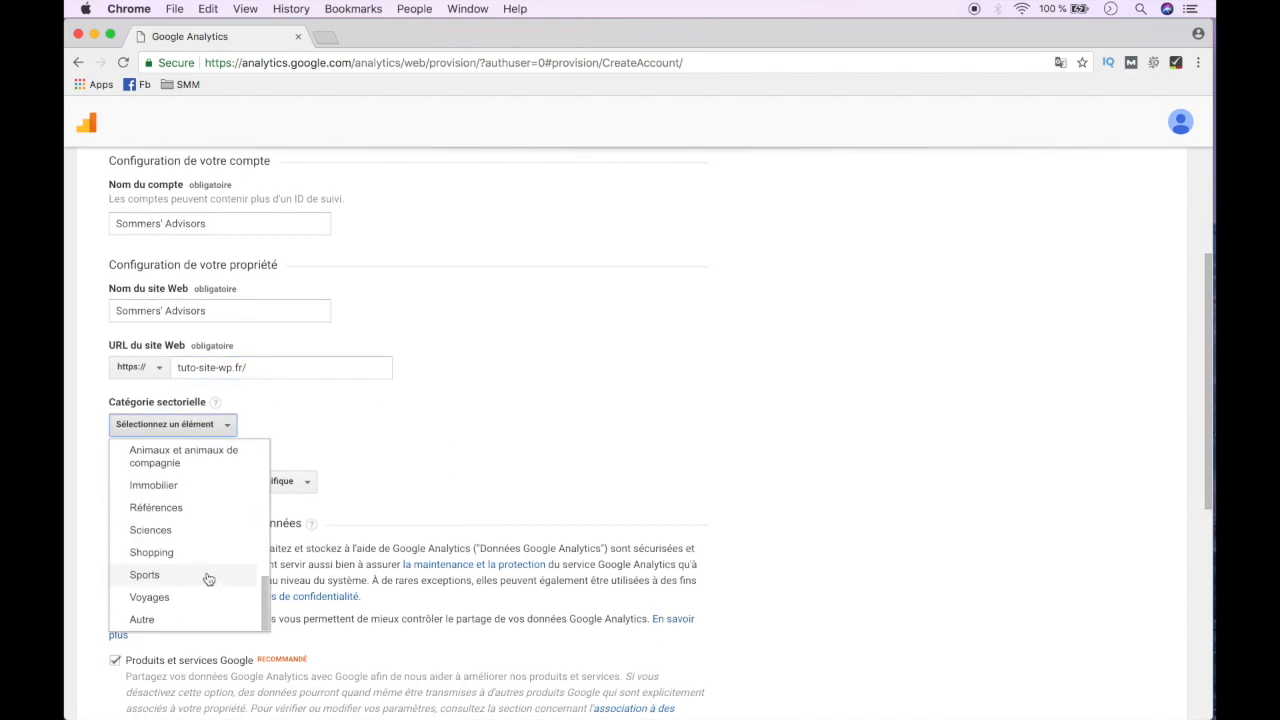
click(168, 620)
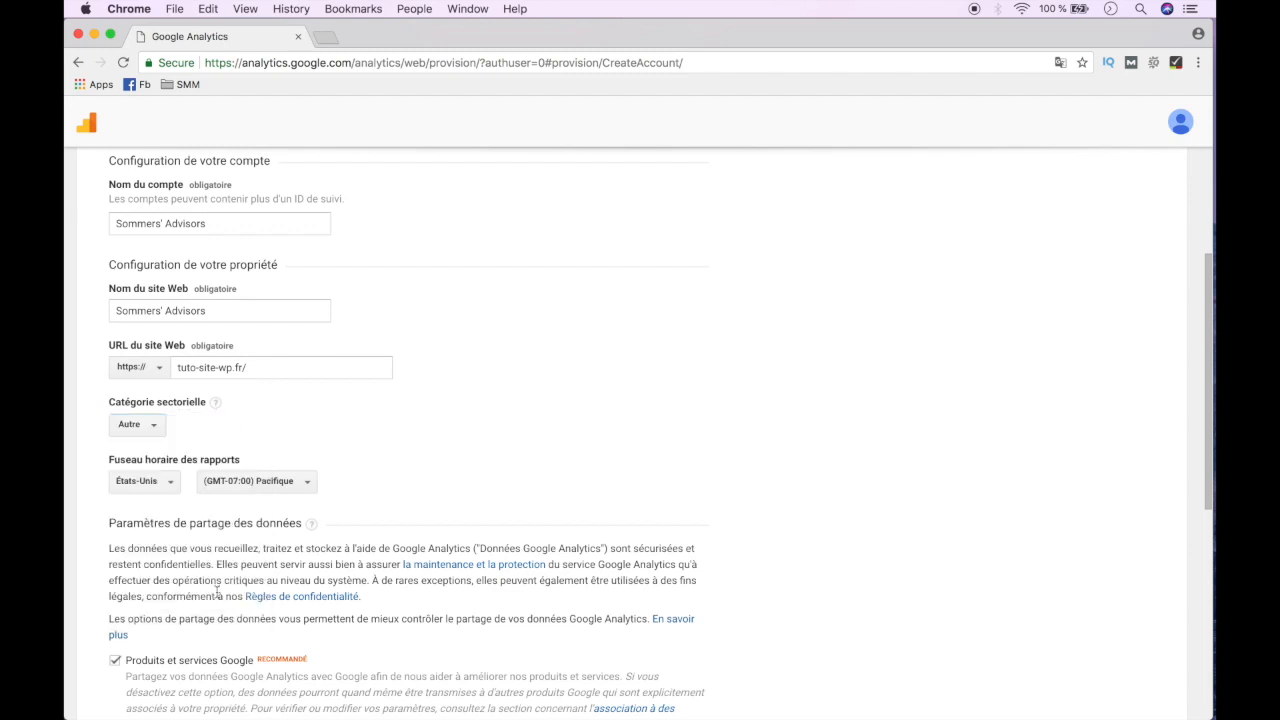
click(143, 481)
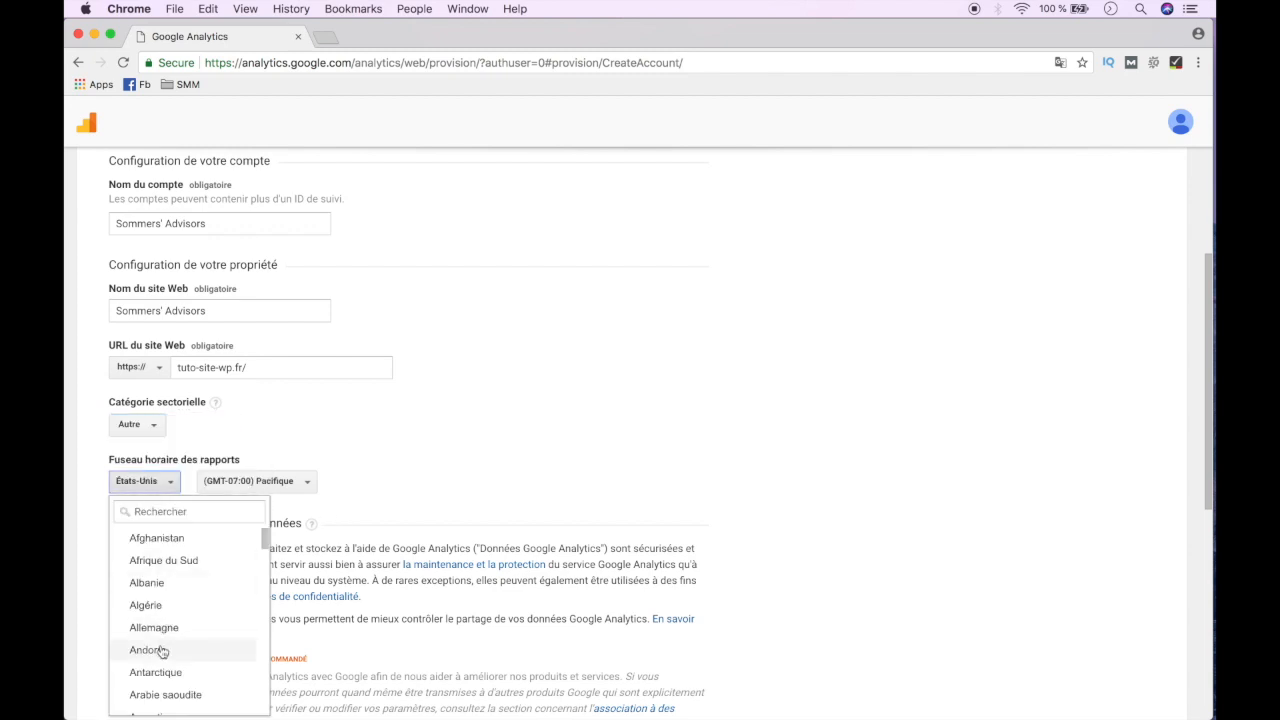
scroll(162, 652, down, 15)
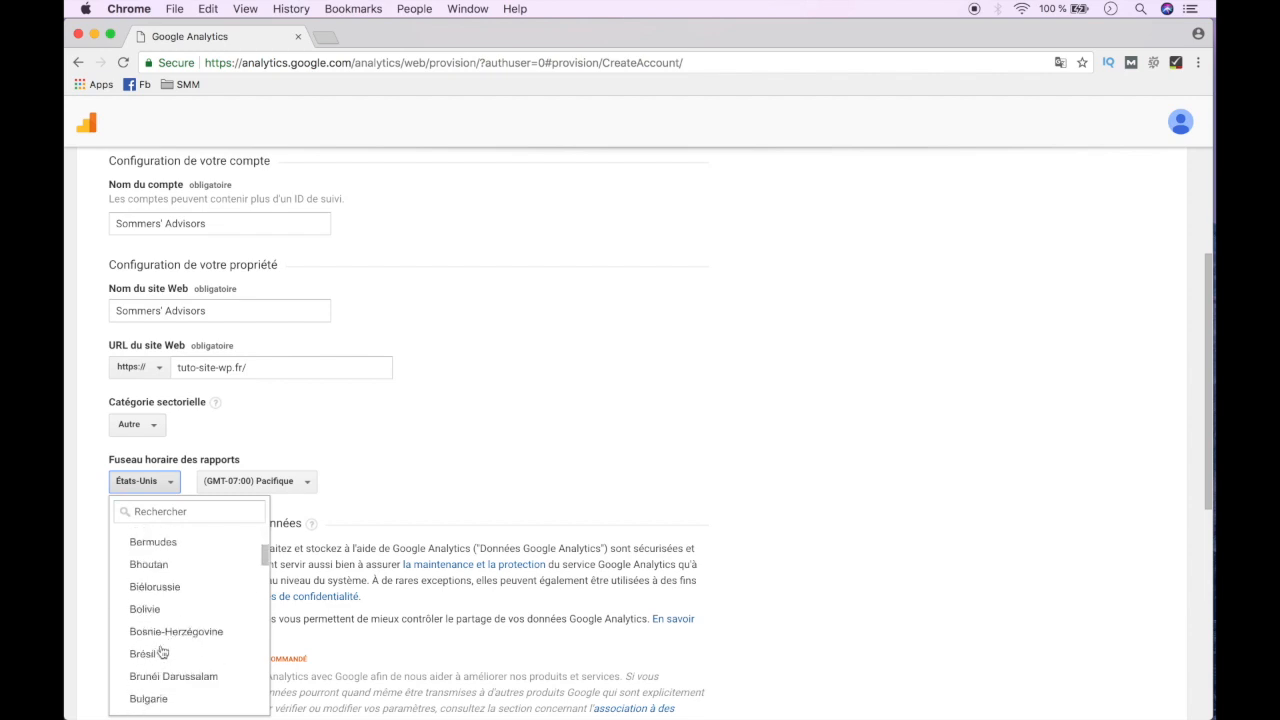
scroll(161, 651, down, 1)
scroll(162, 640, up, 2)
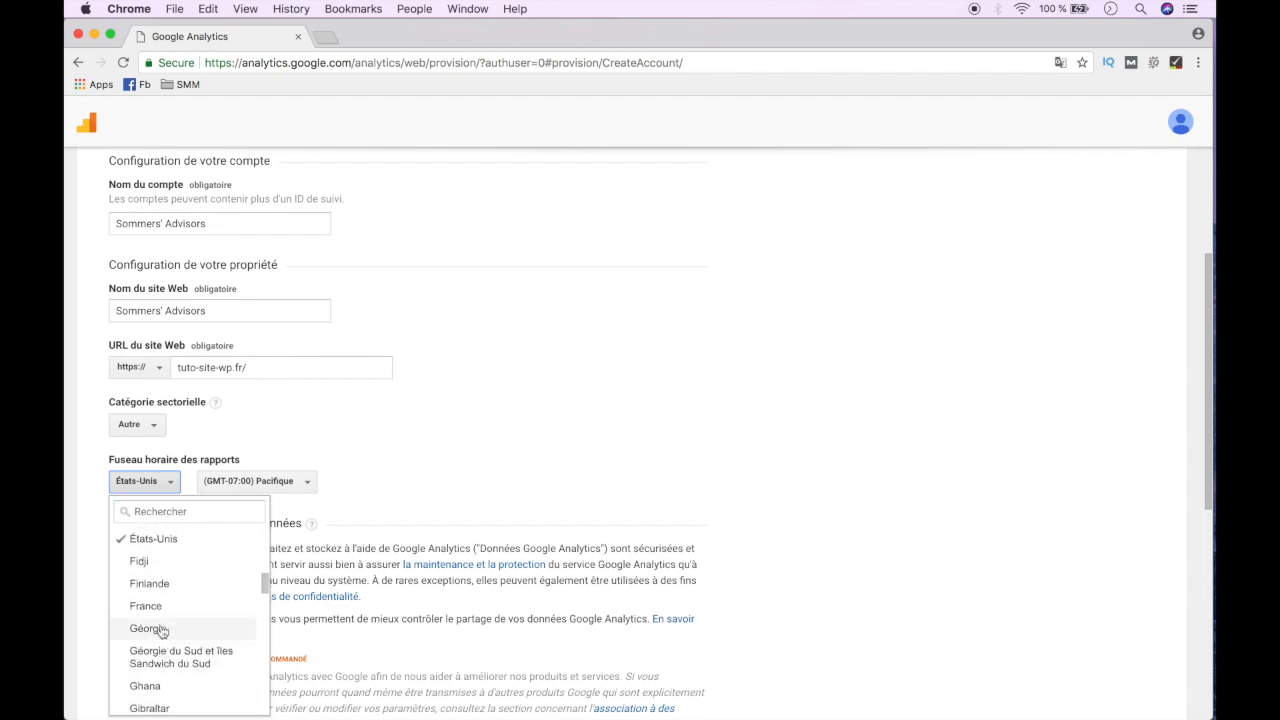
click(159, 601)
Request the tracking ID and choose France as the country for the Google Analytics terms of use
scroll(309, 498, down, 8)
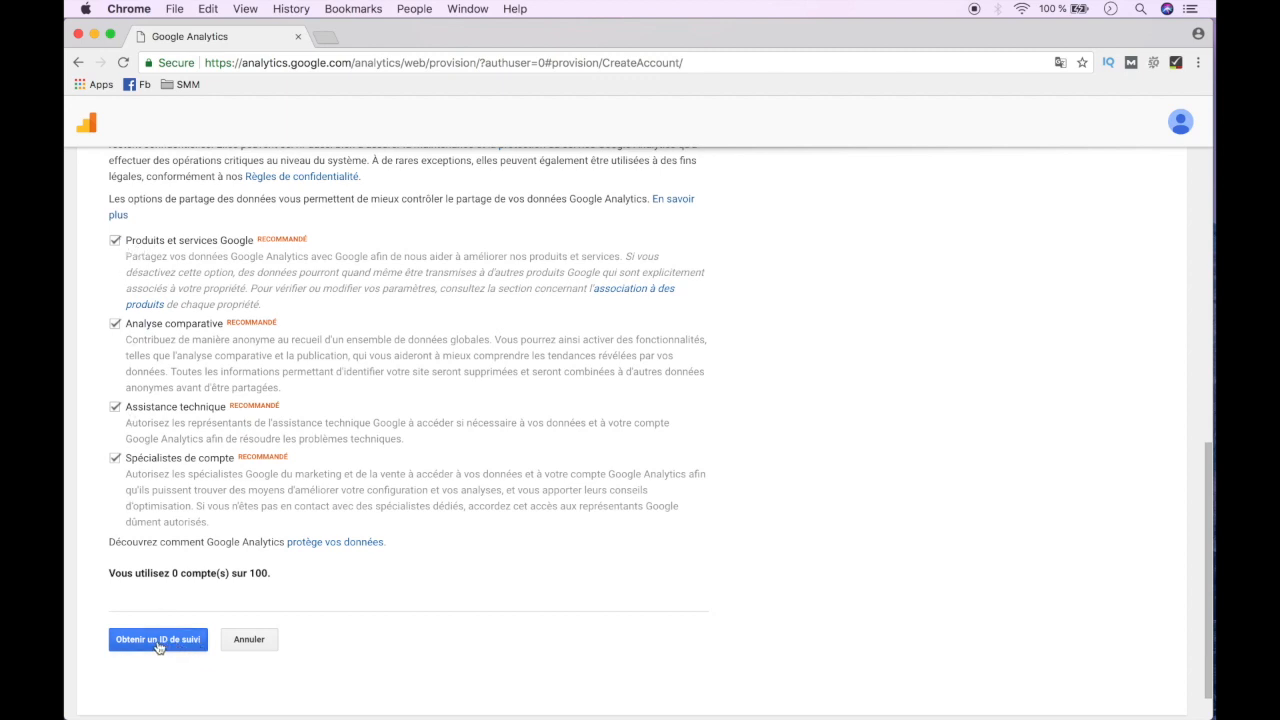
click(157, 644)
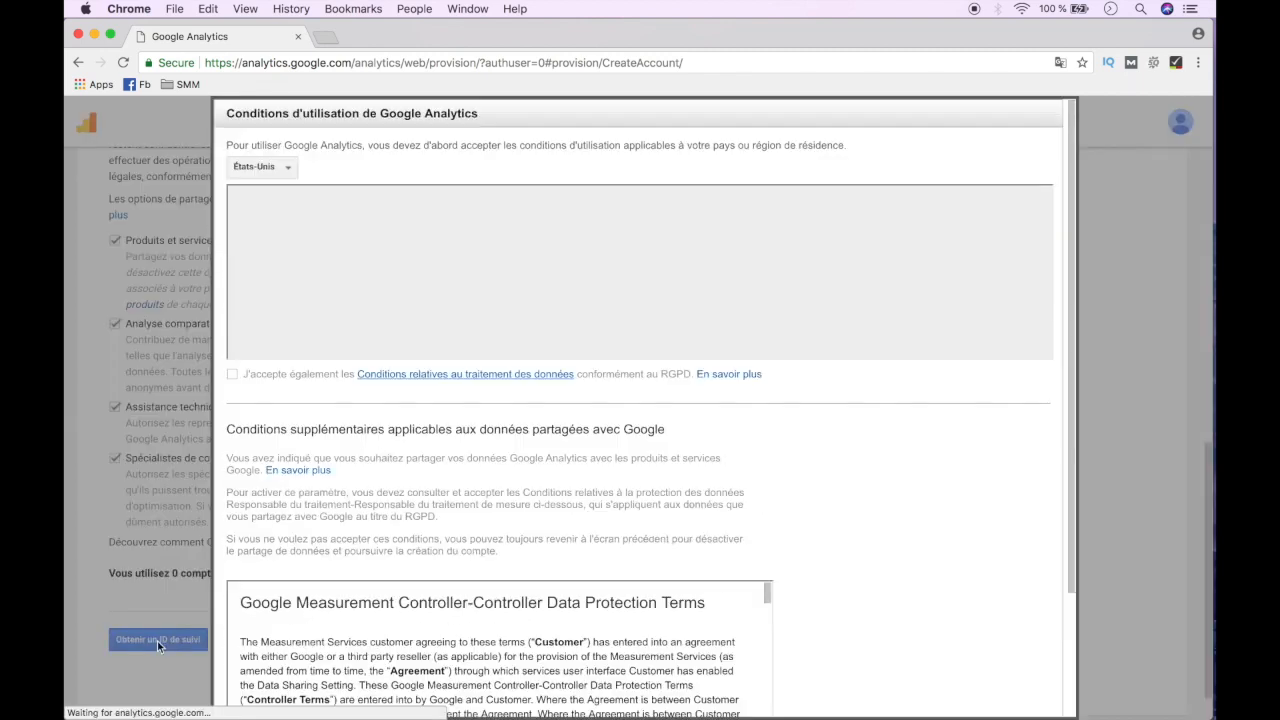
click(279, 169)
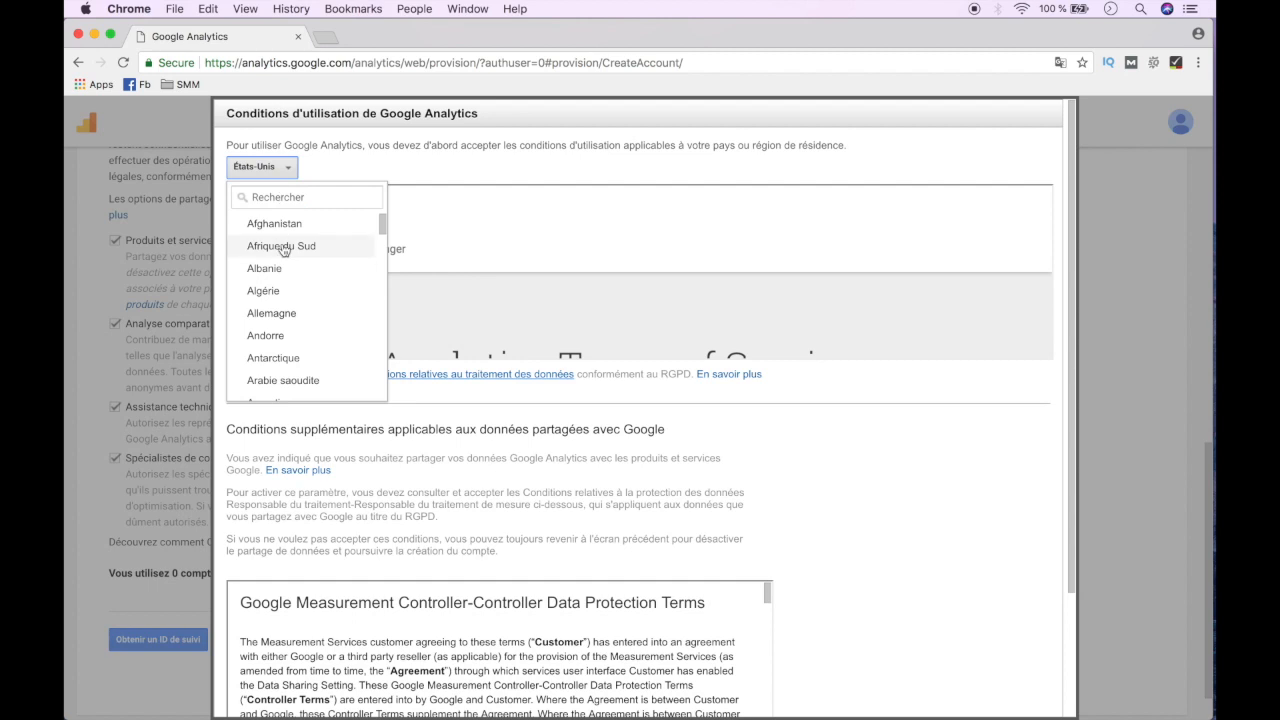
click(279, 197)
text(fr)
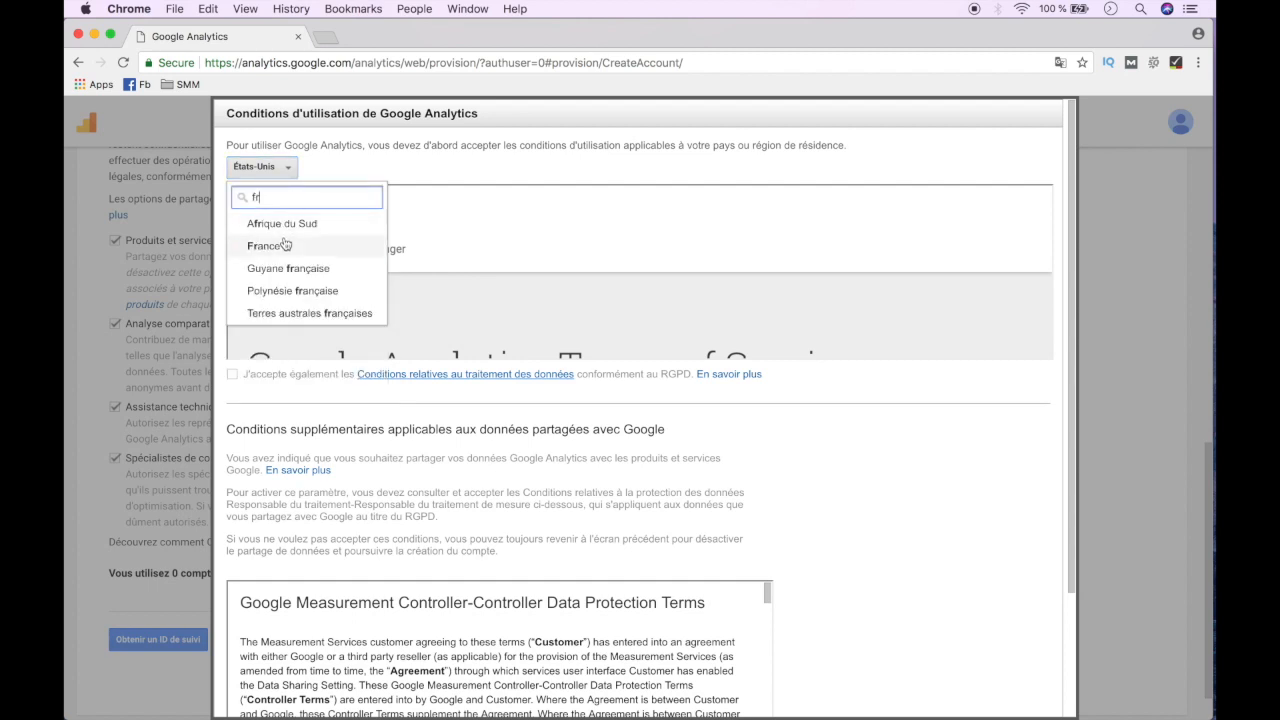
click(286, 246)
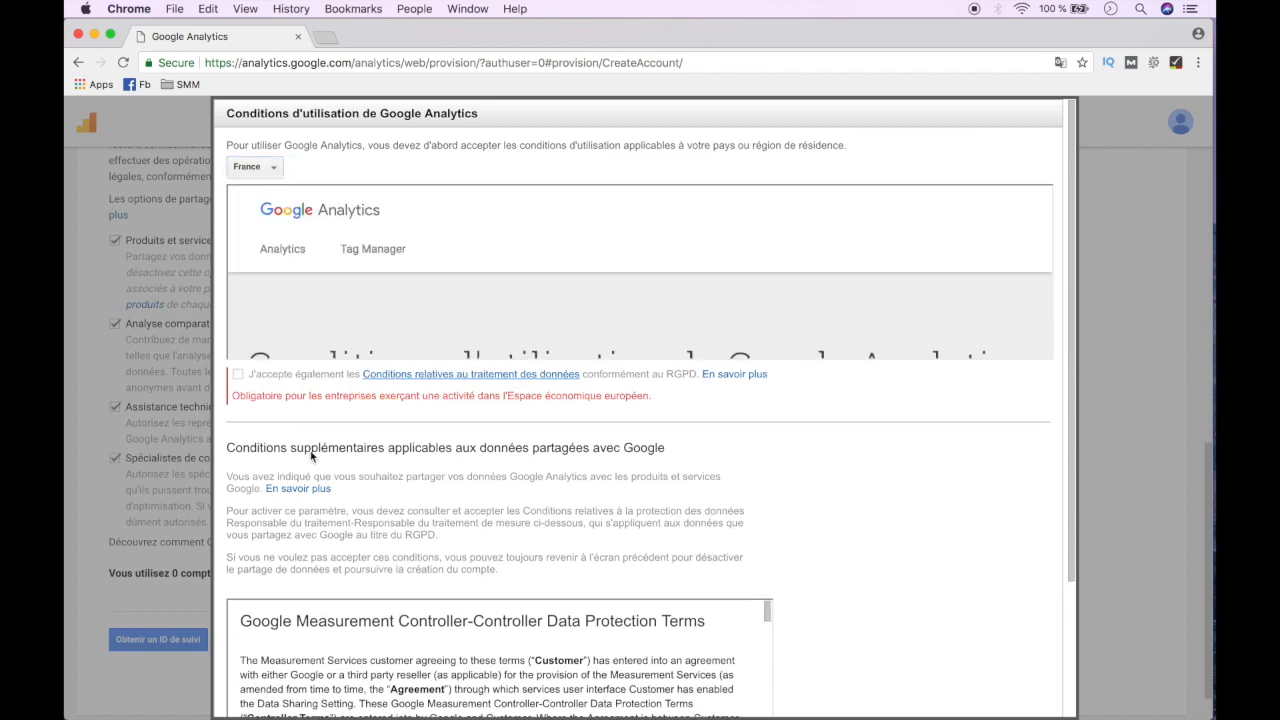
Agree to the GDPR data processing terms and the controller data protection terms, and accept the terms of use
click(237, 374)
scroll(323, 503, down, 3)
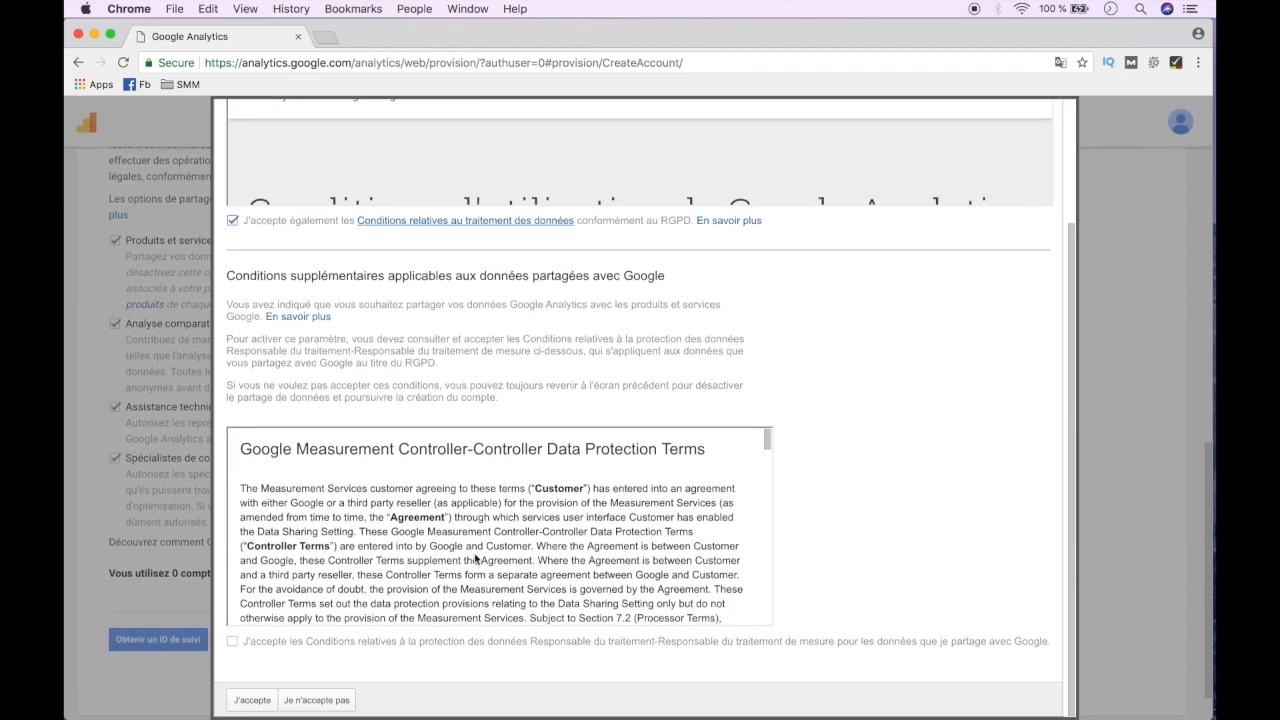
click(233, 643)
click(251, 701)
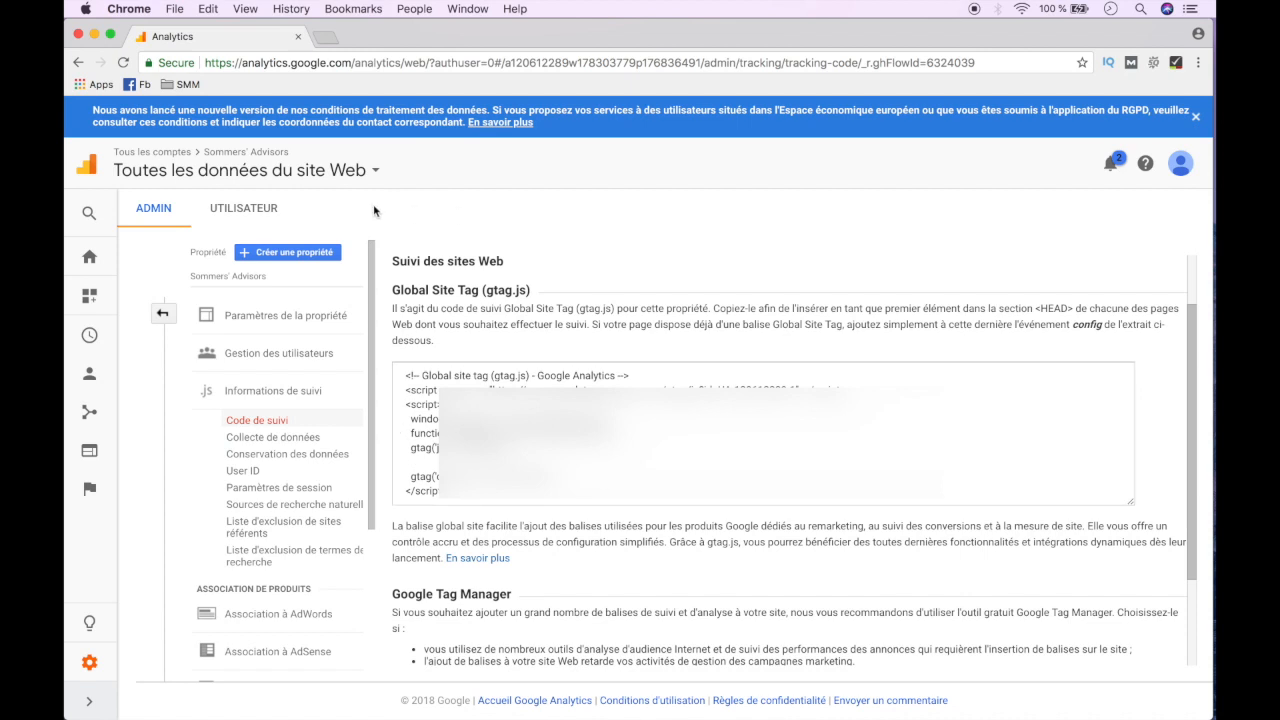
Select the Global Site Tag (gtag.js) snippet to examine the property's tracking code
click(432, 431)
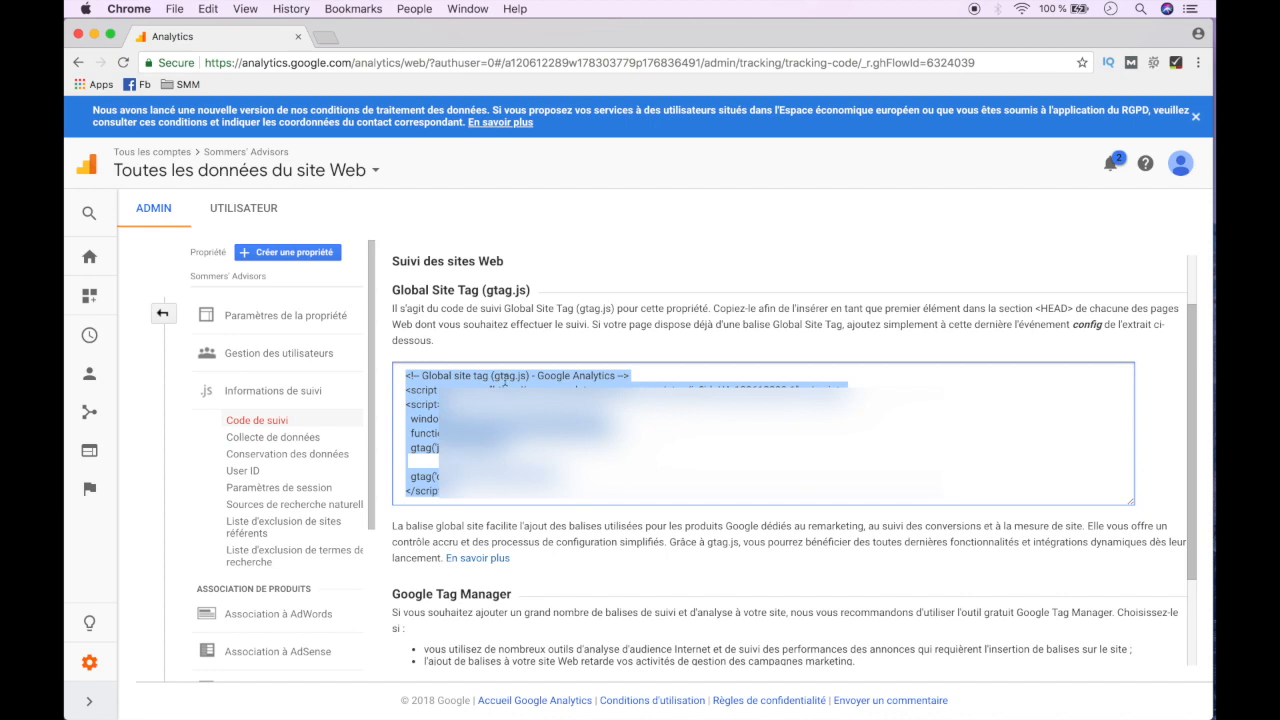
click(435, 426)
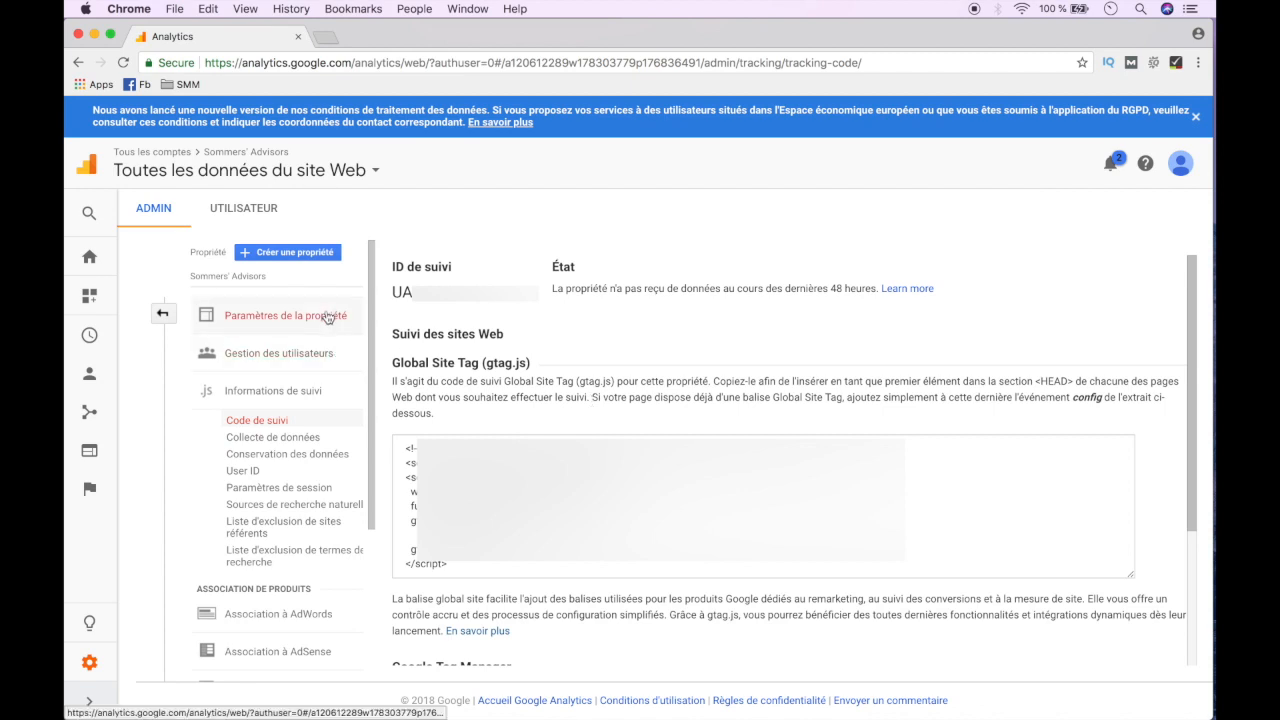
Open the property settings for Sommers' Advisors and check the protocol options of its default URL
click(90, 665)
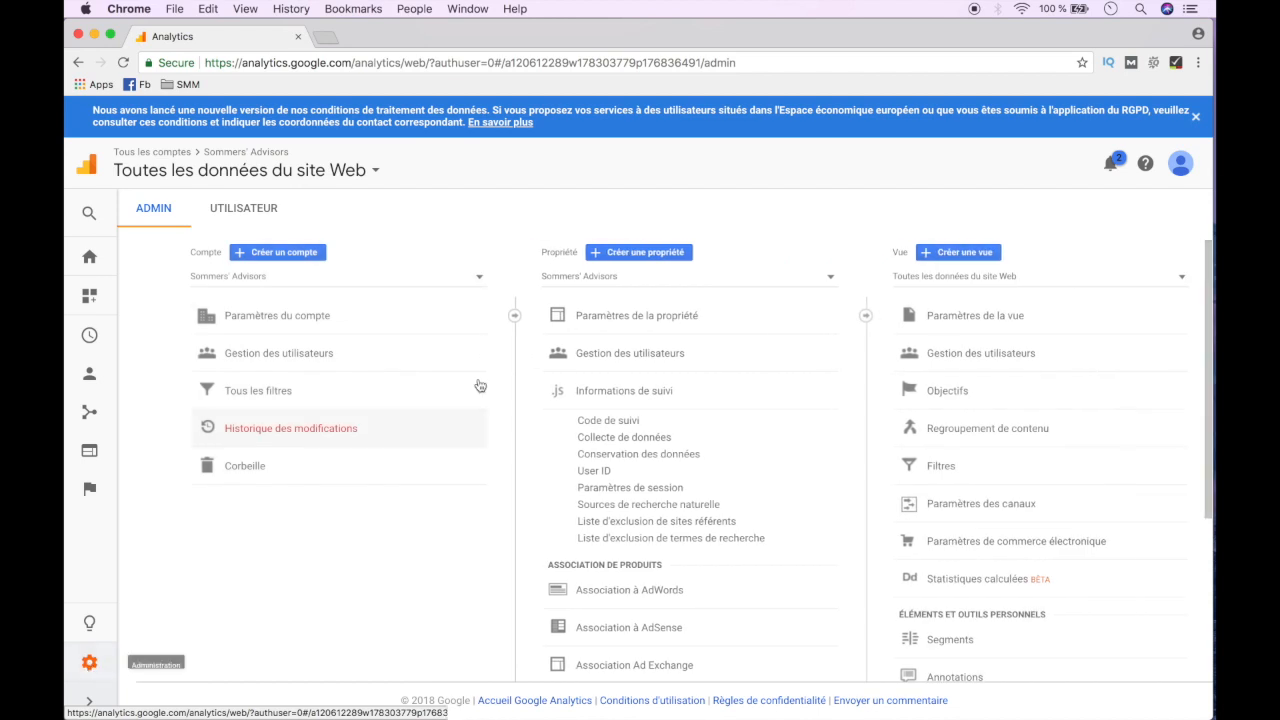
click(640, 318)
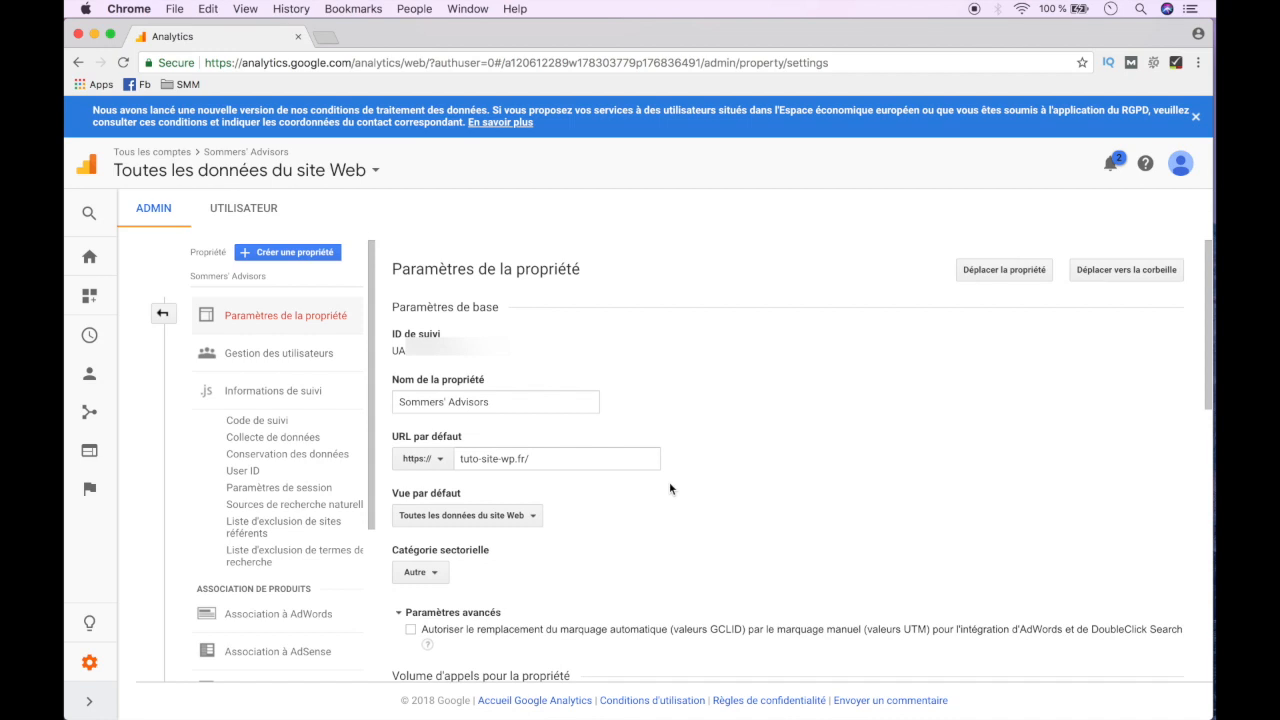
click(460, 462)
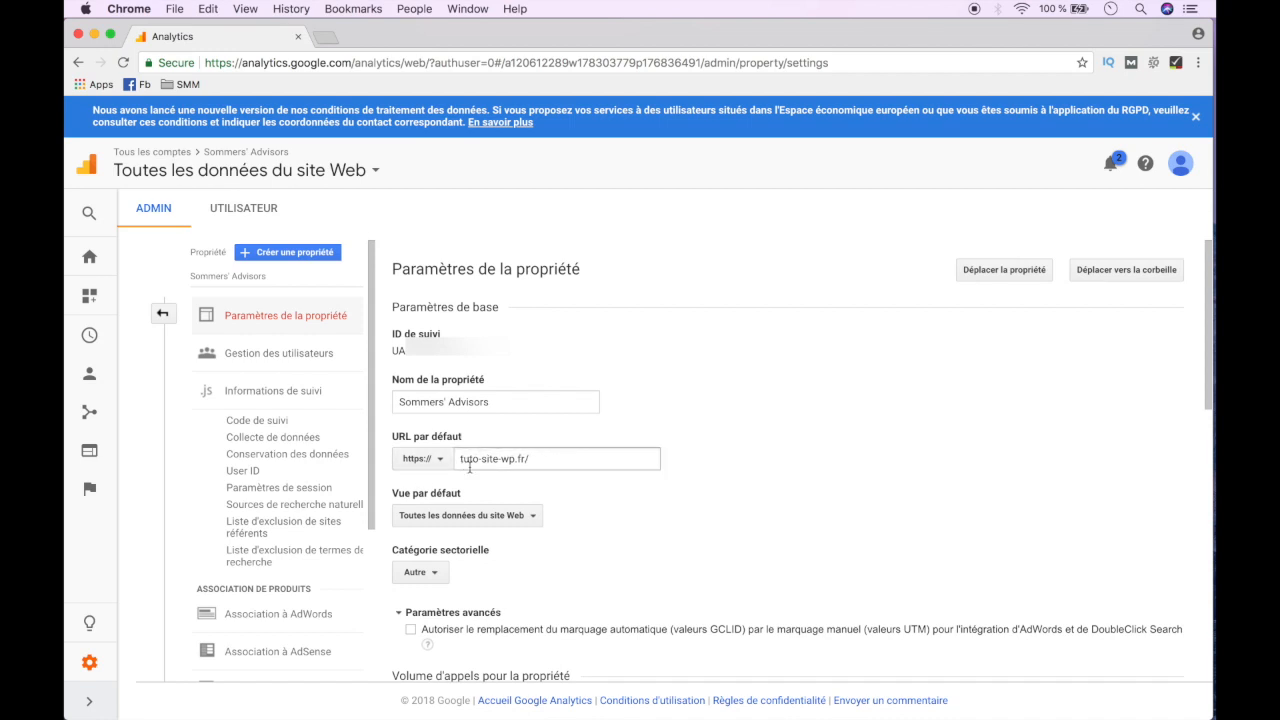
click(438, 460)
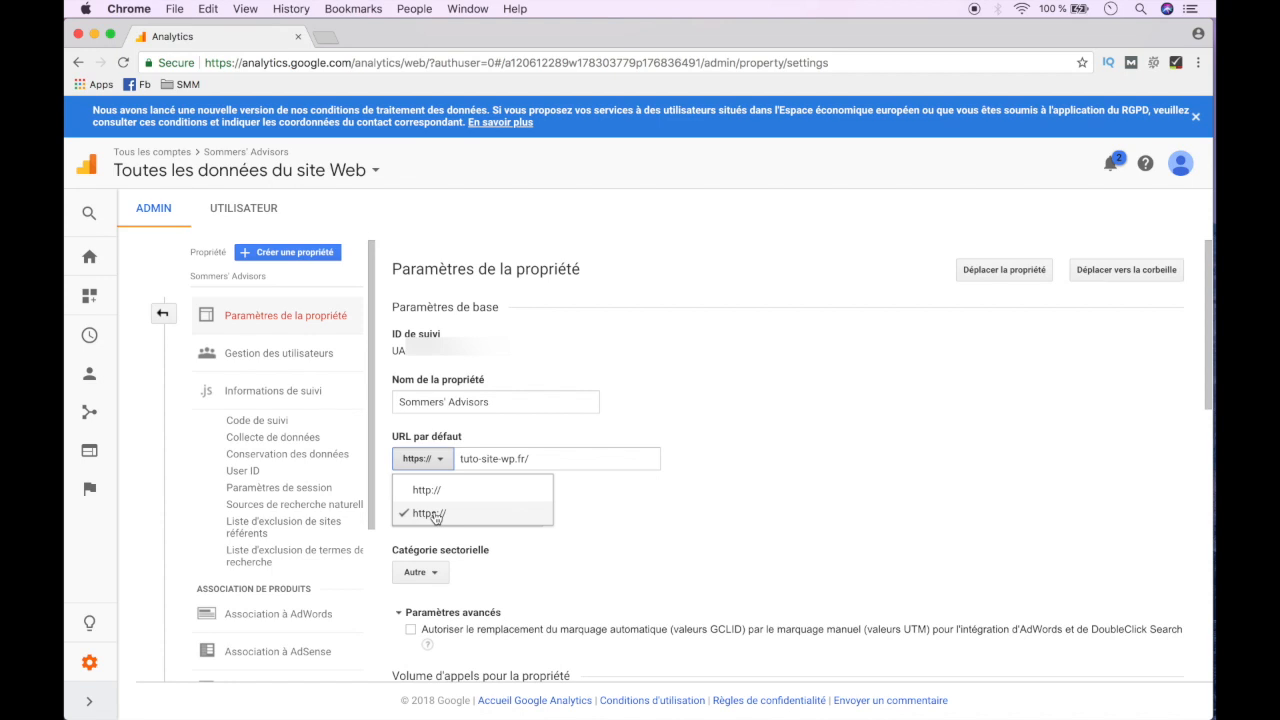
click(705, 441)
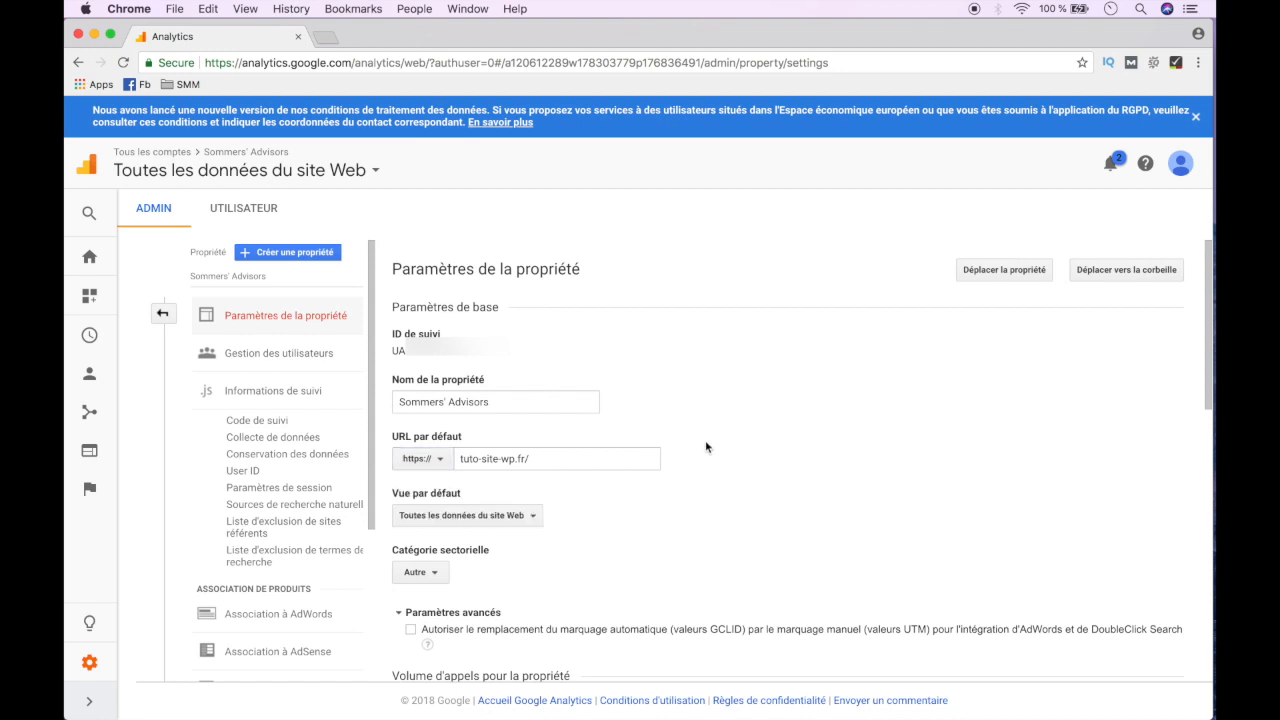
click(416, 461)
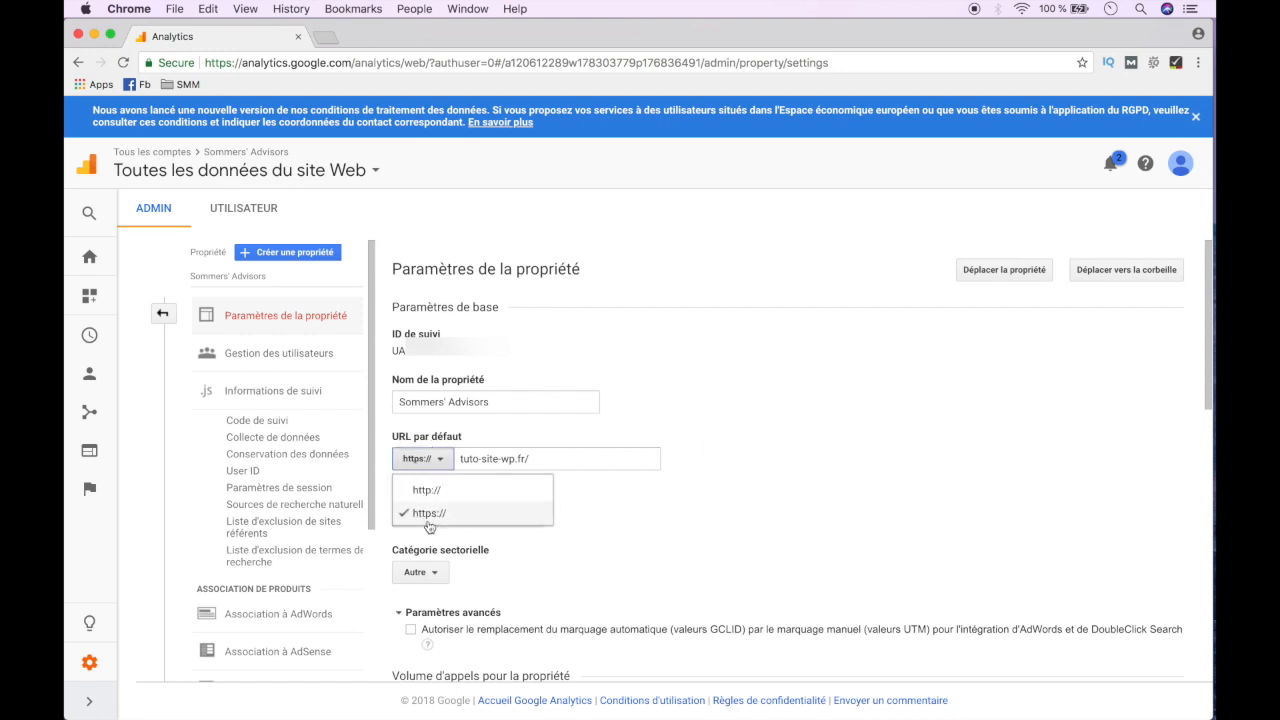
click(633, 439)
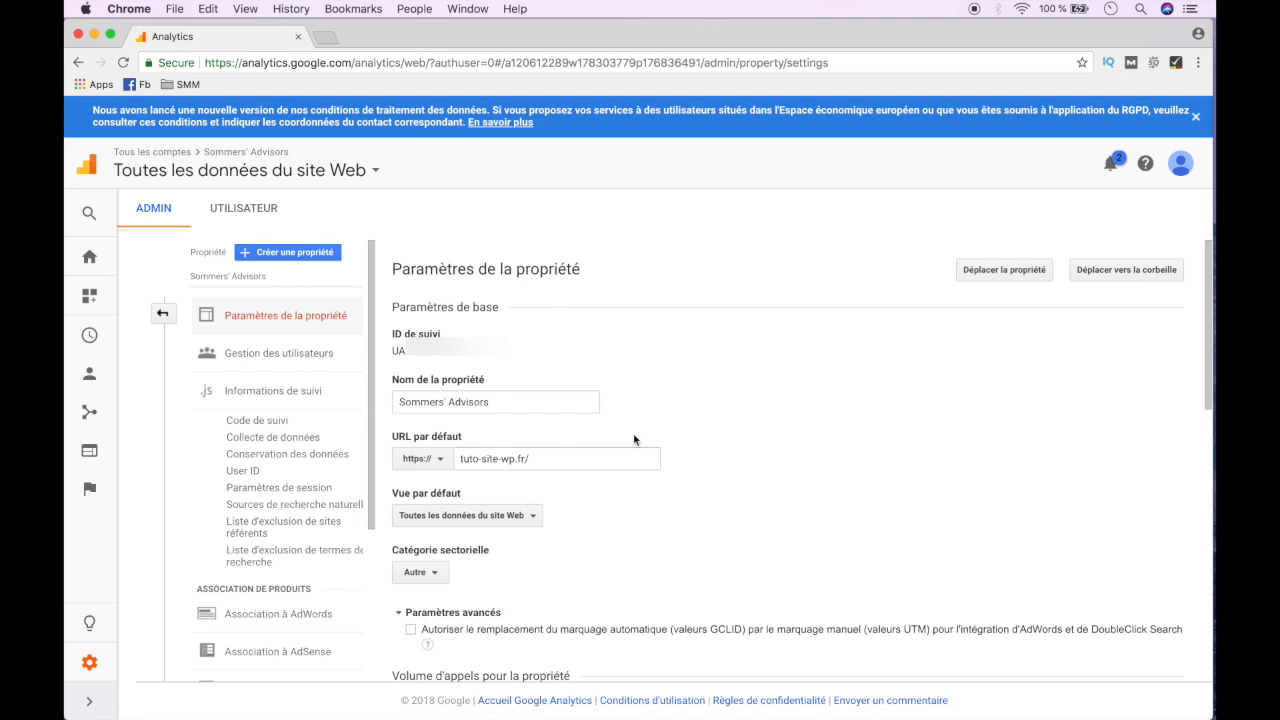
click(430, 460)
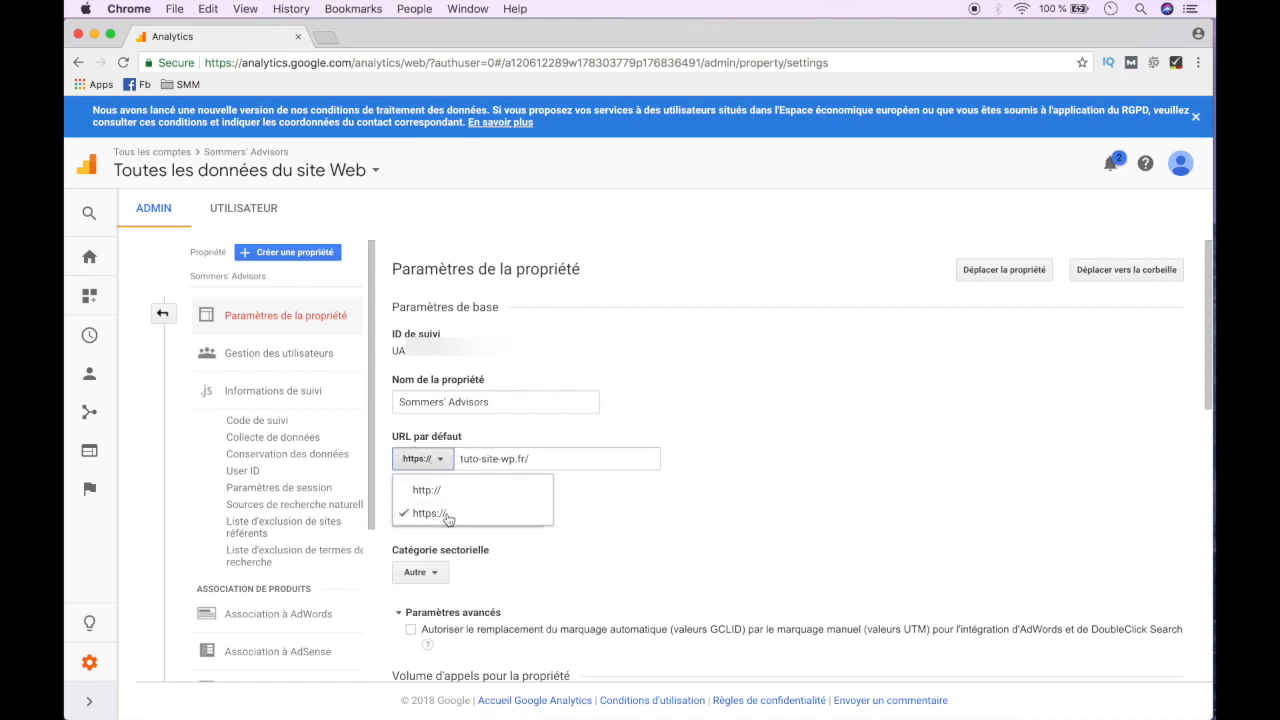
click(537, 440)
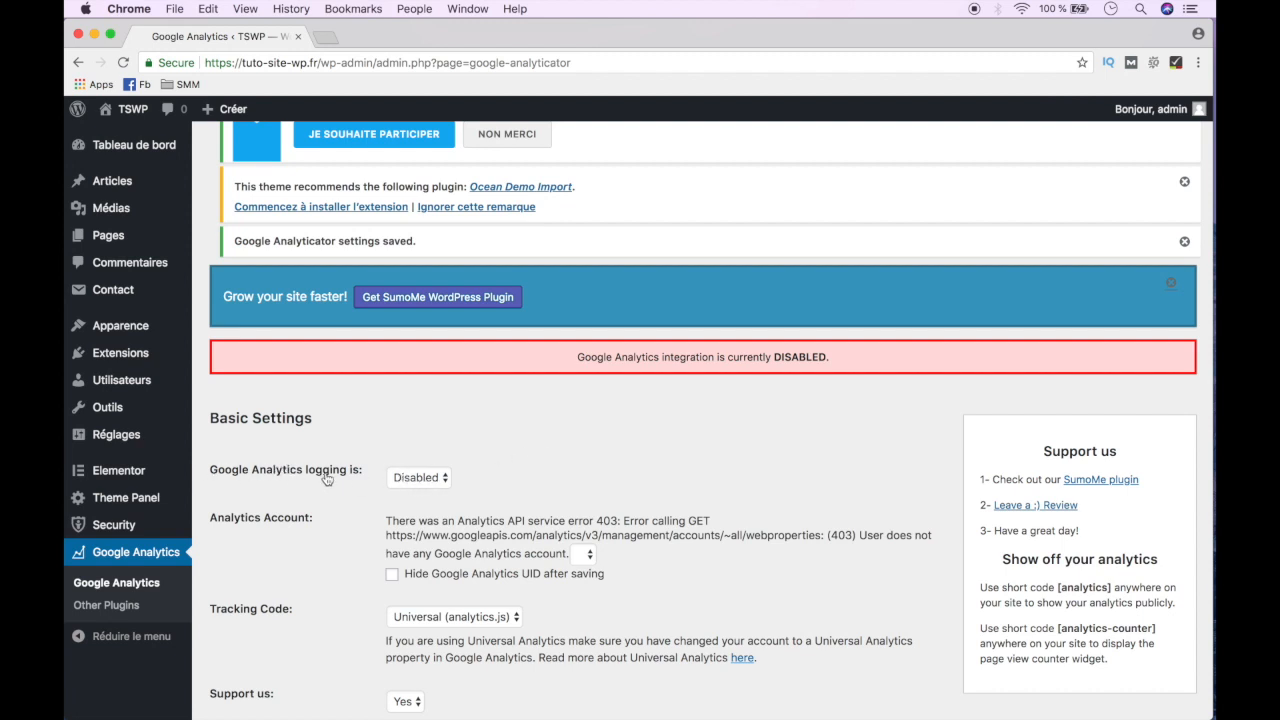
In the WordPress Google Analyticator settings, set Google Analytics logging to Enabled and save the changes
click(420, 480)
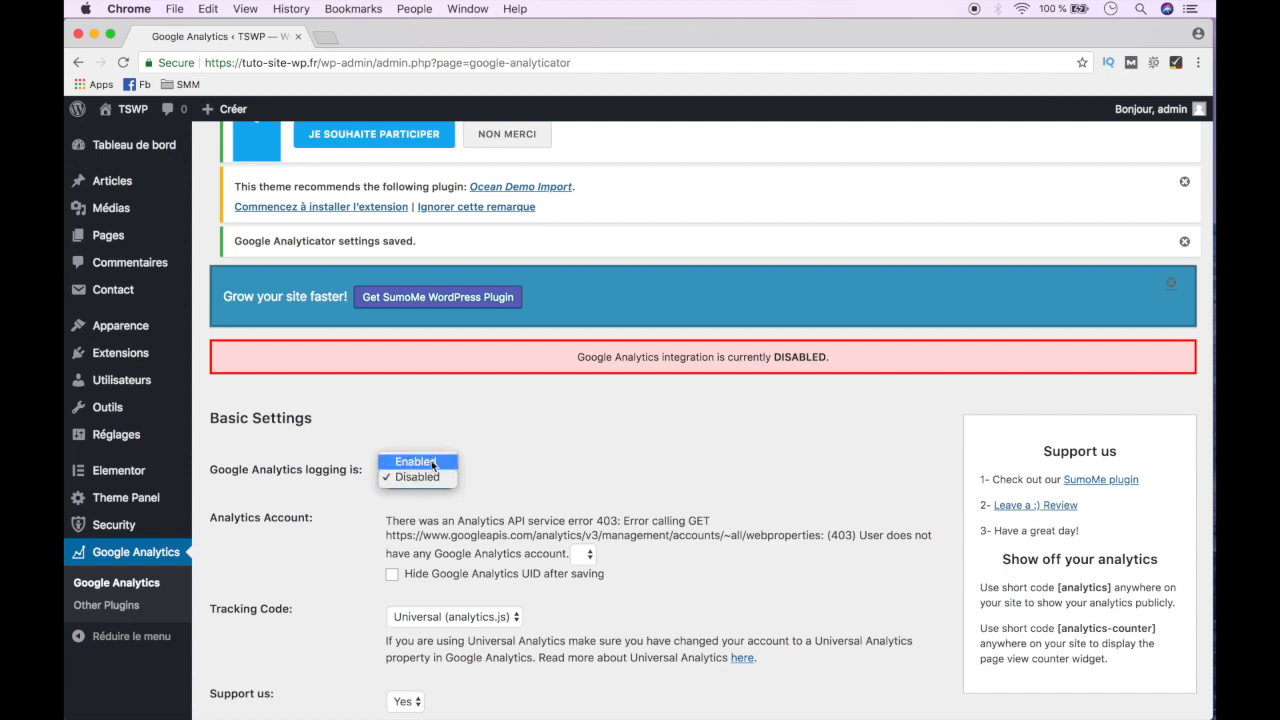
click(431, 462)
scroll(469, 488, down, 5)
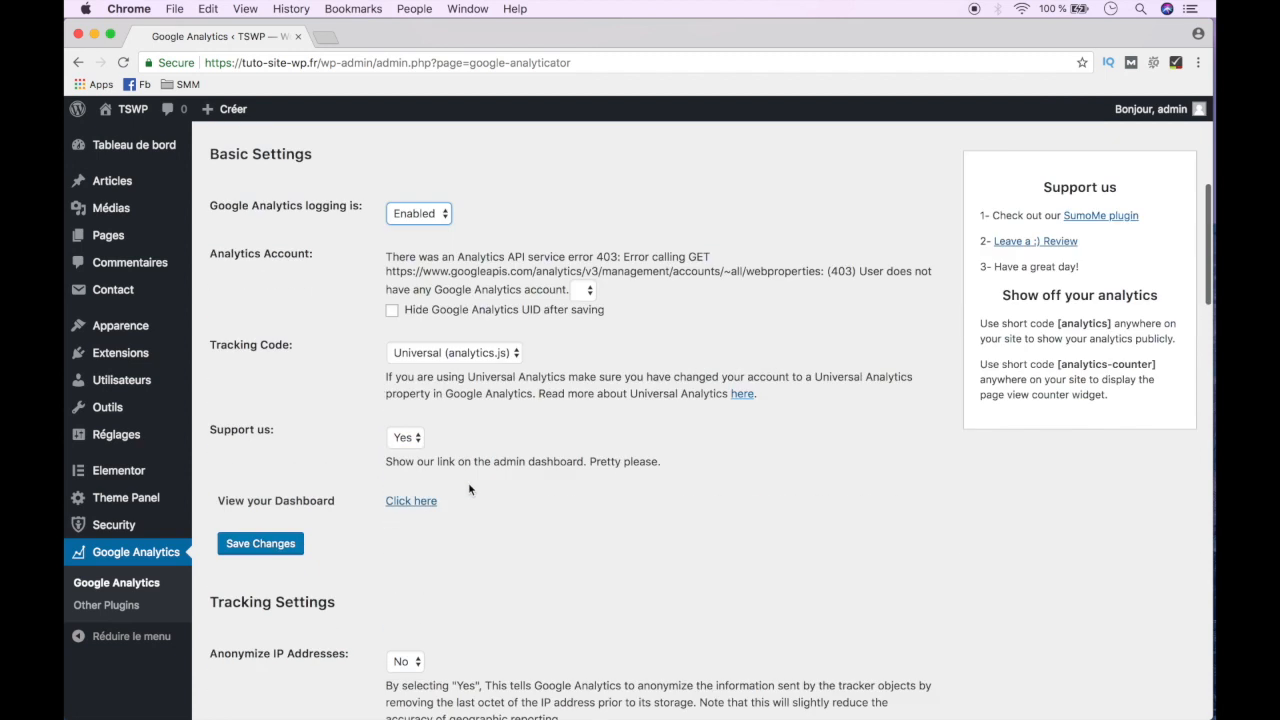
scroll(468, 482, down, 2)
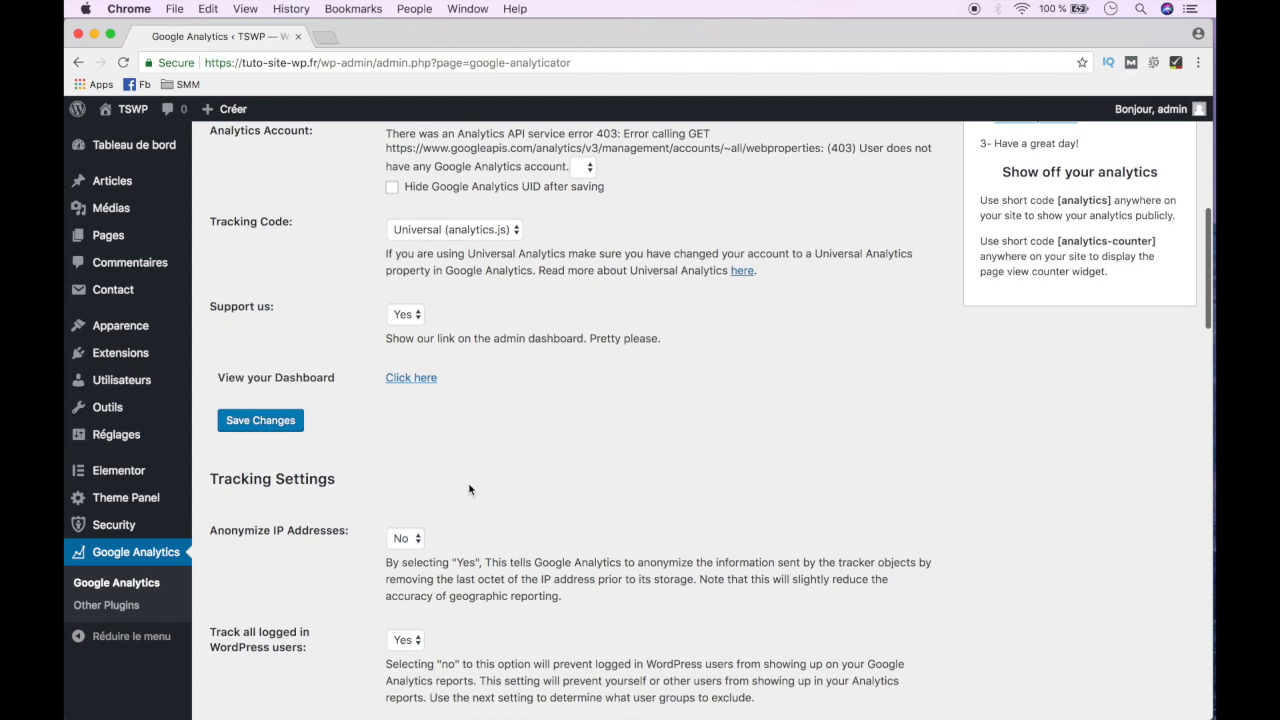
click(259, 421)
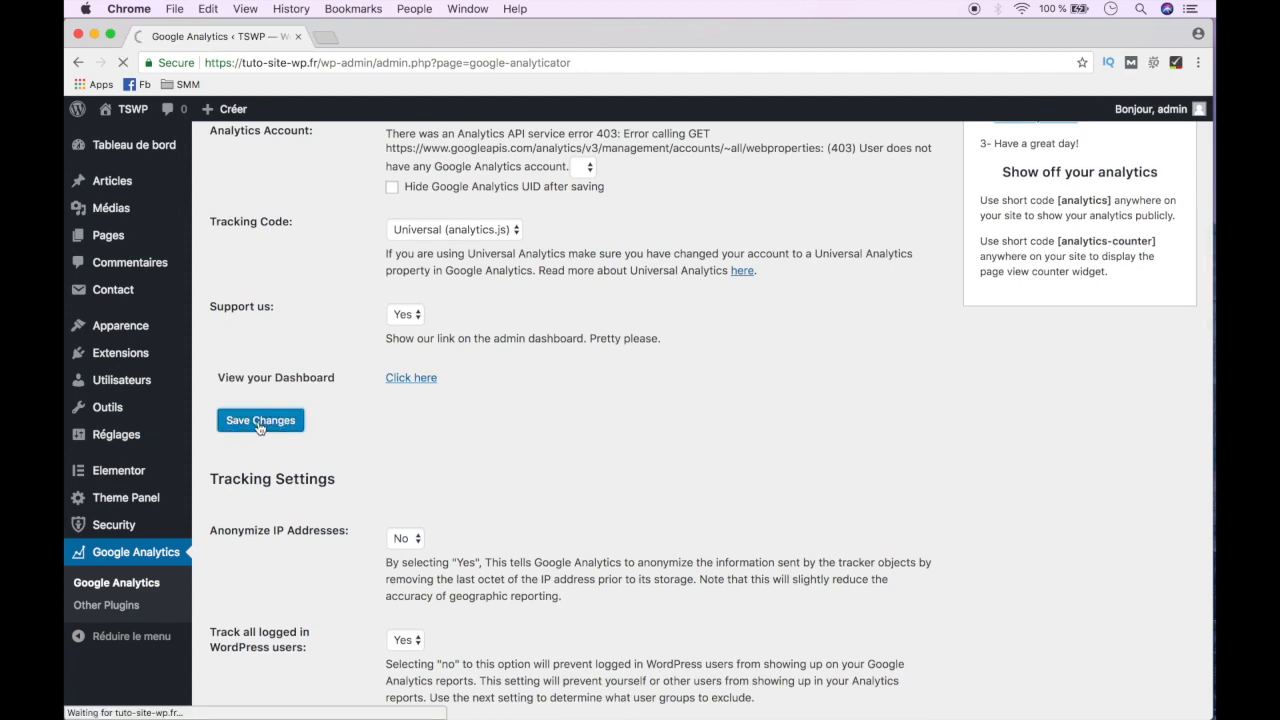
scroll(415, 450, down, 2)
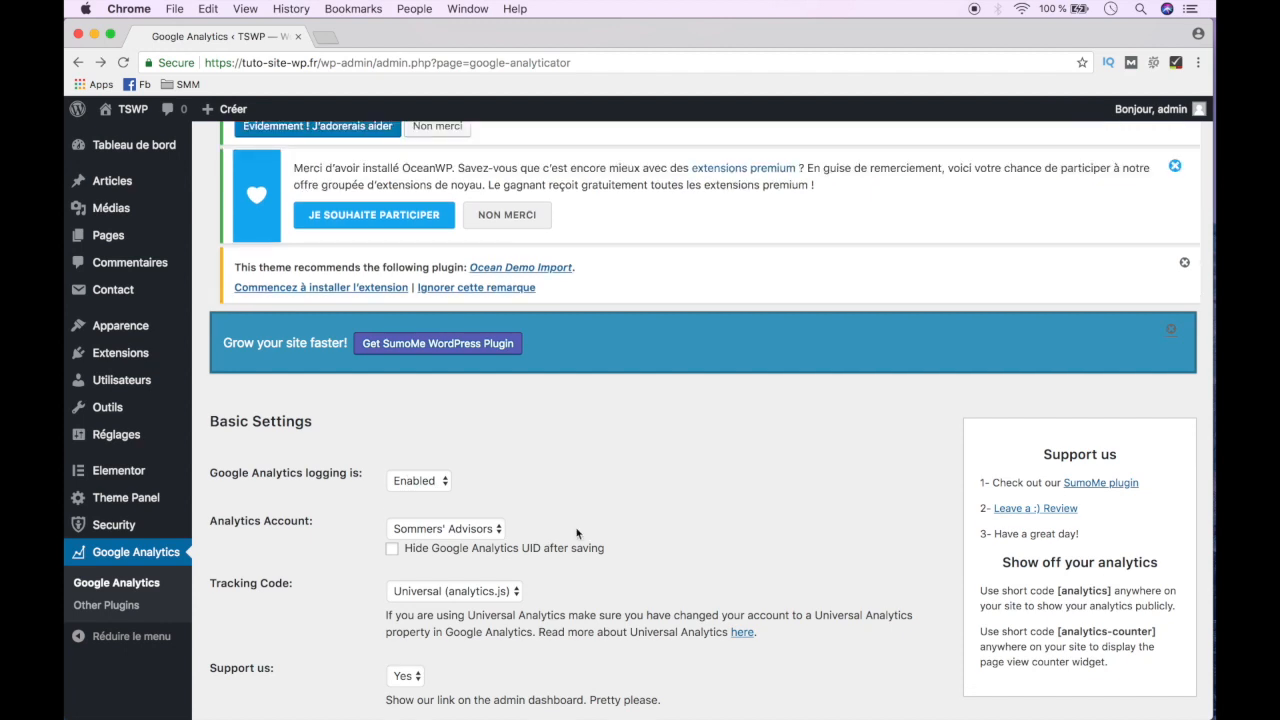
Open the WordPress dashboard and review the Google Analytics Summary widget for the past 30 days
click(149, 153)
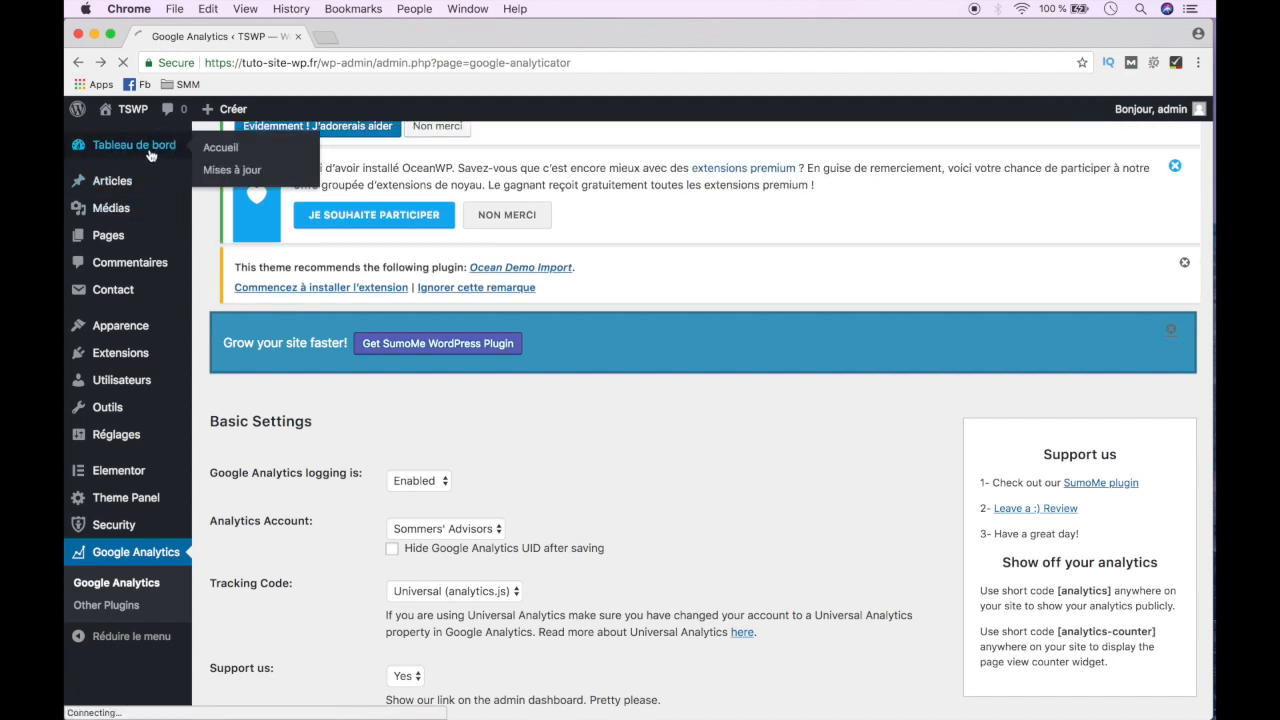
scroll(390, 365, down, 15)
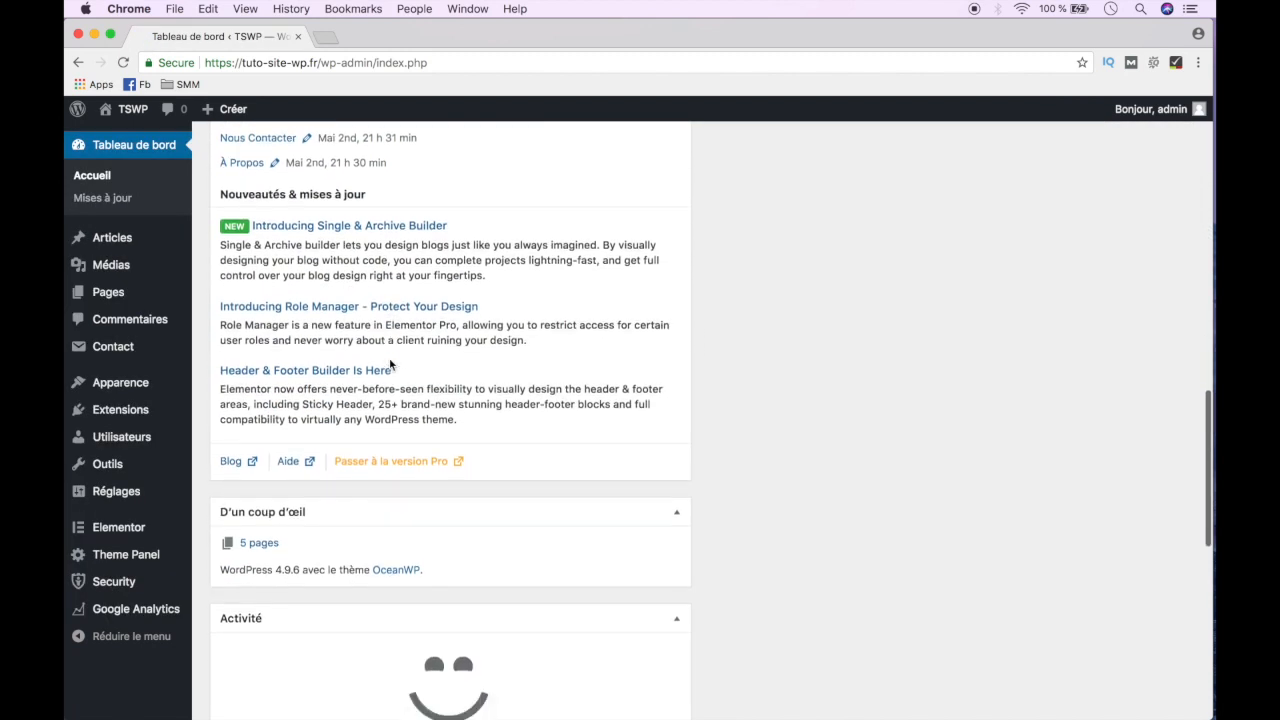
scroll(390, 365, down, 5)
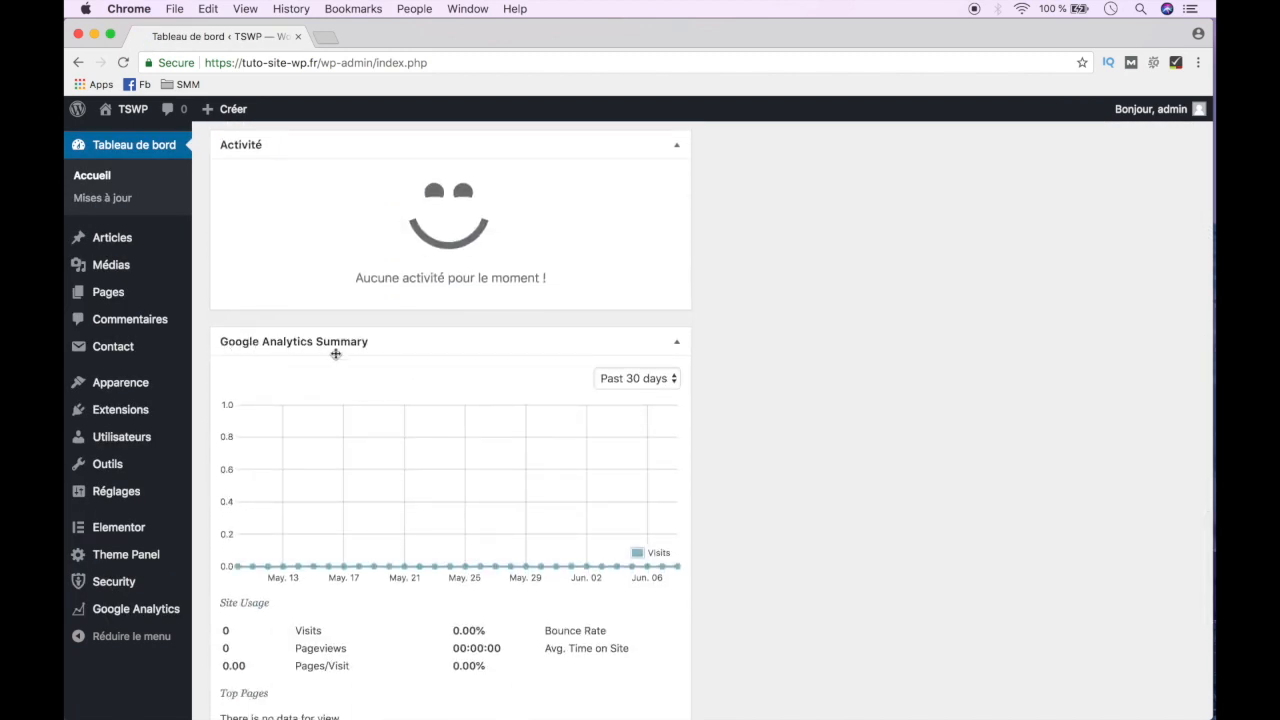
scroll(380, 391, down, 3)
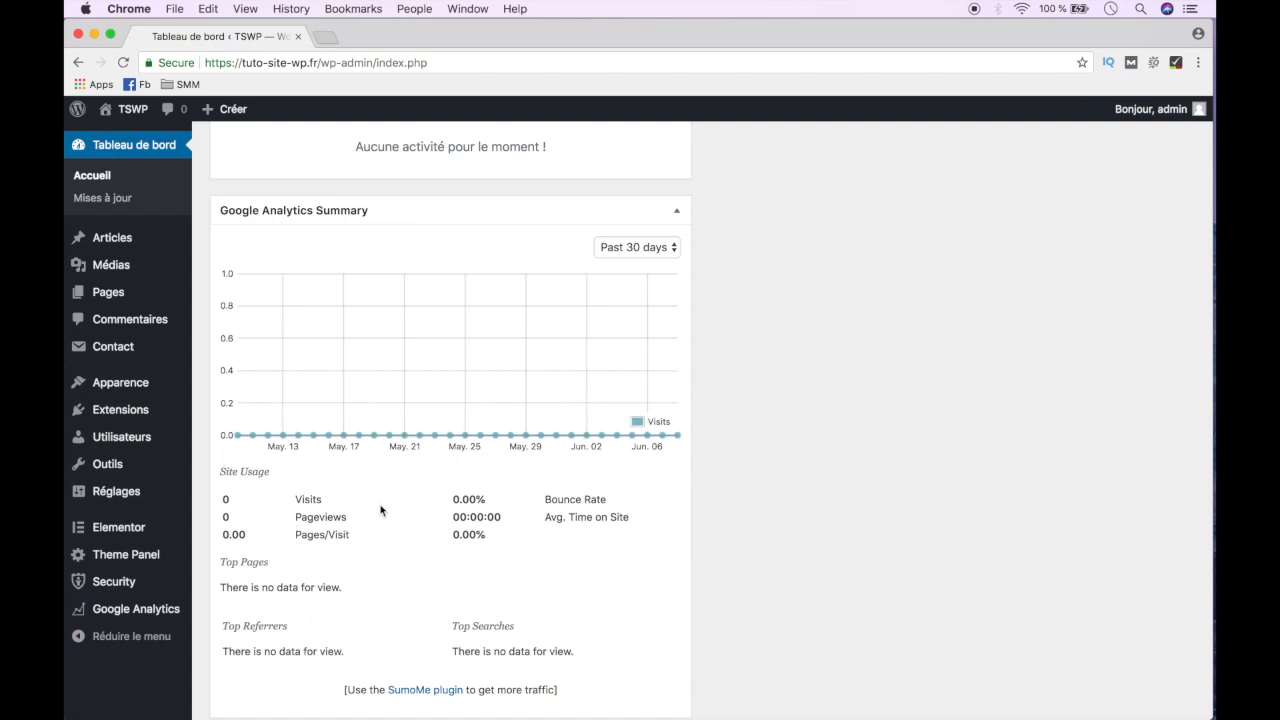
scroll(351, 485, down, 2)
scroll(470, 335, up, 2)
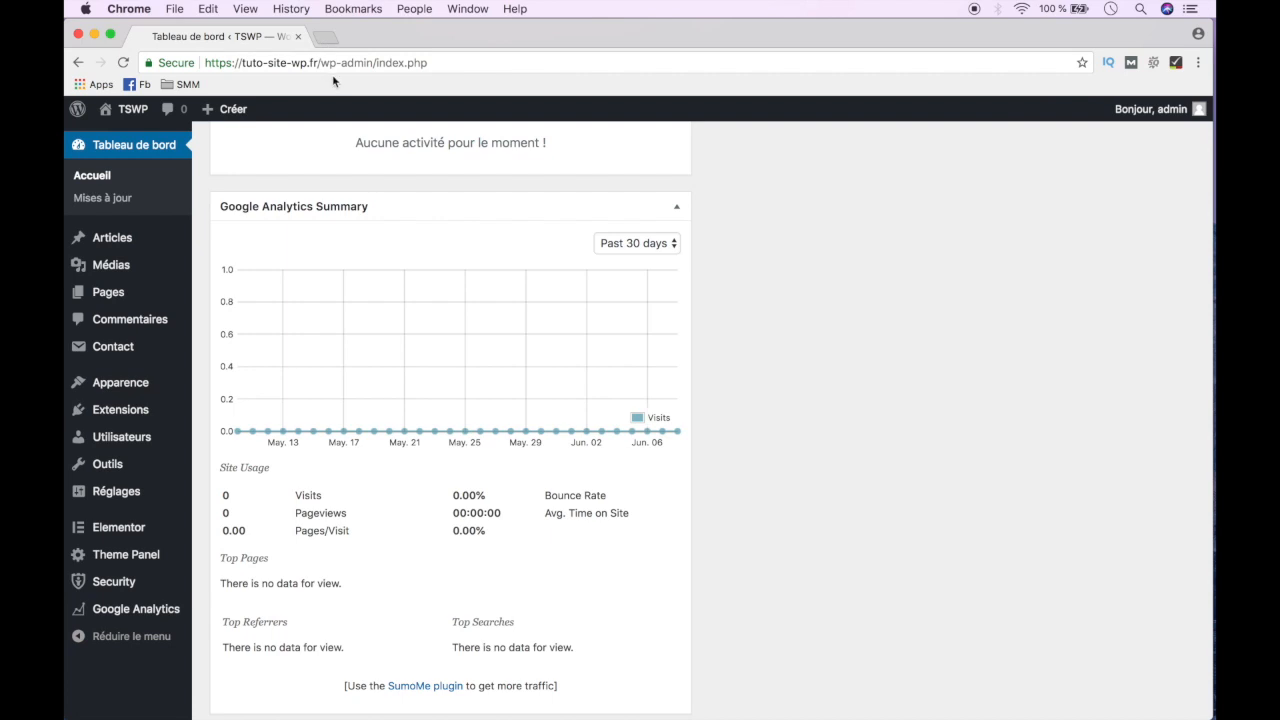
Search Google for "google analytics" in a new browser tab and open the Google Analytics site
click(327, 37)
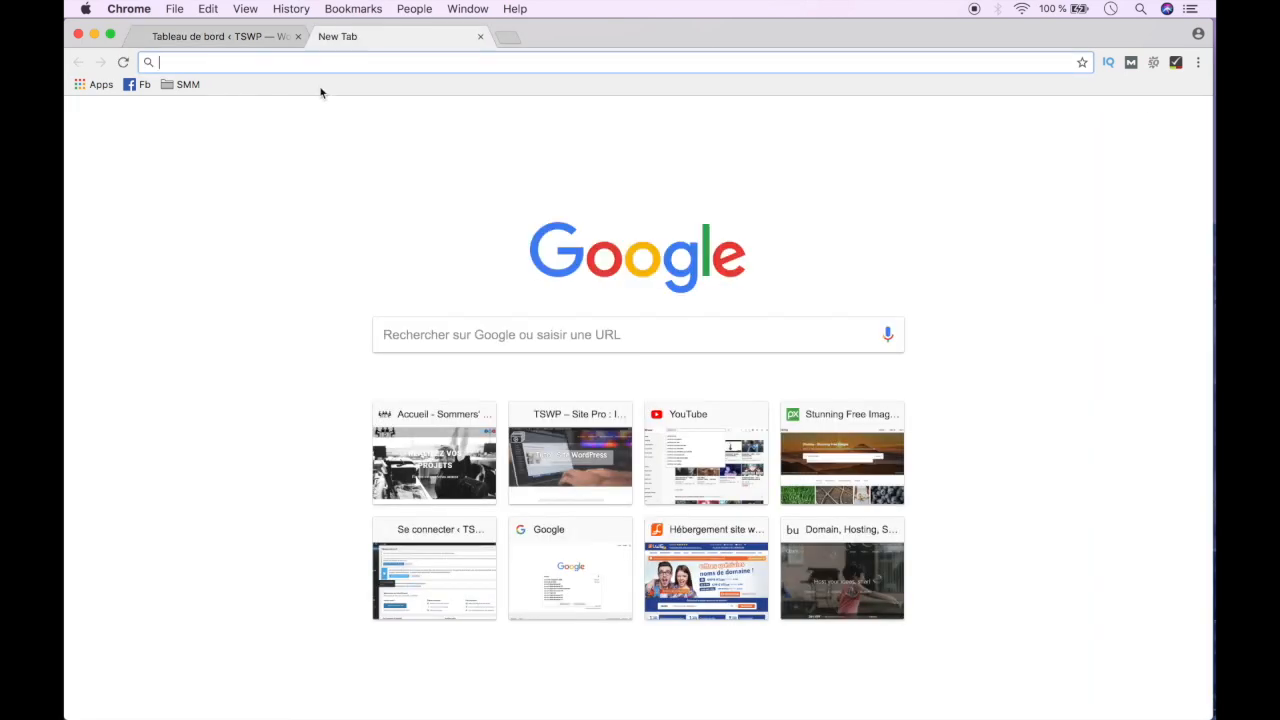
text(google)
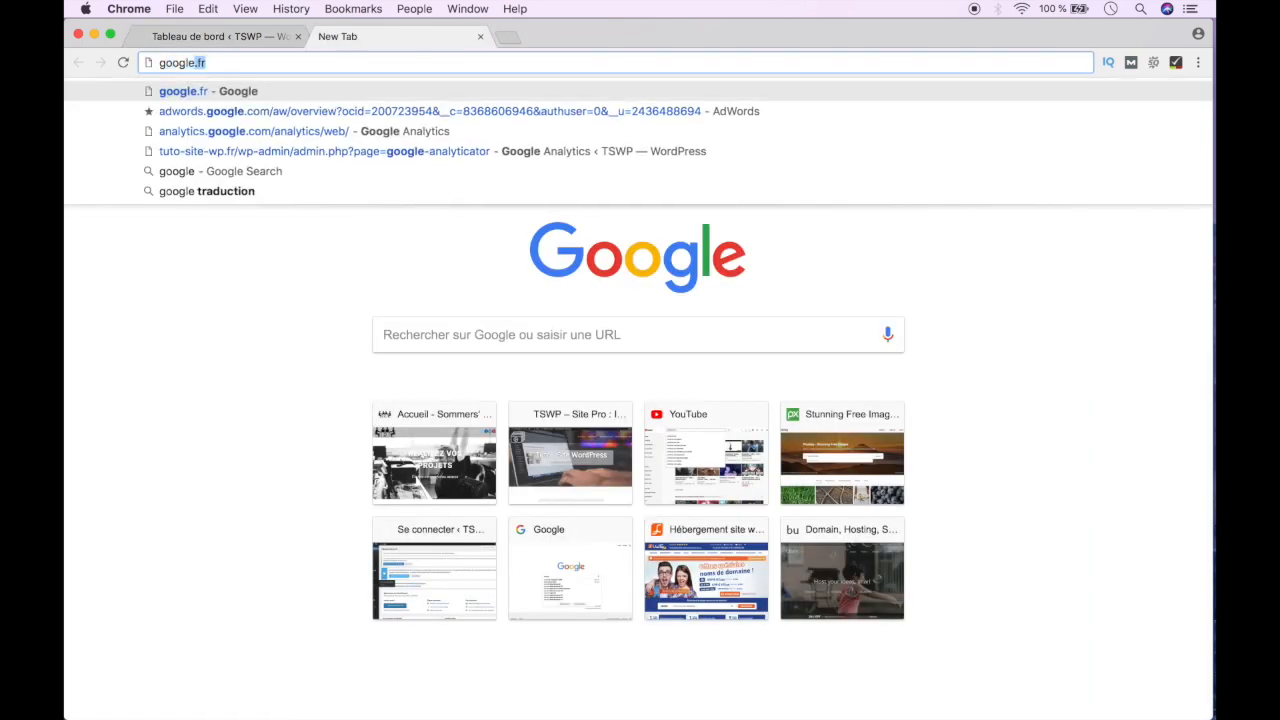
text( a)
key(Return)
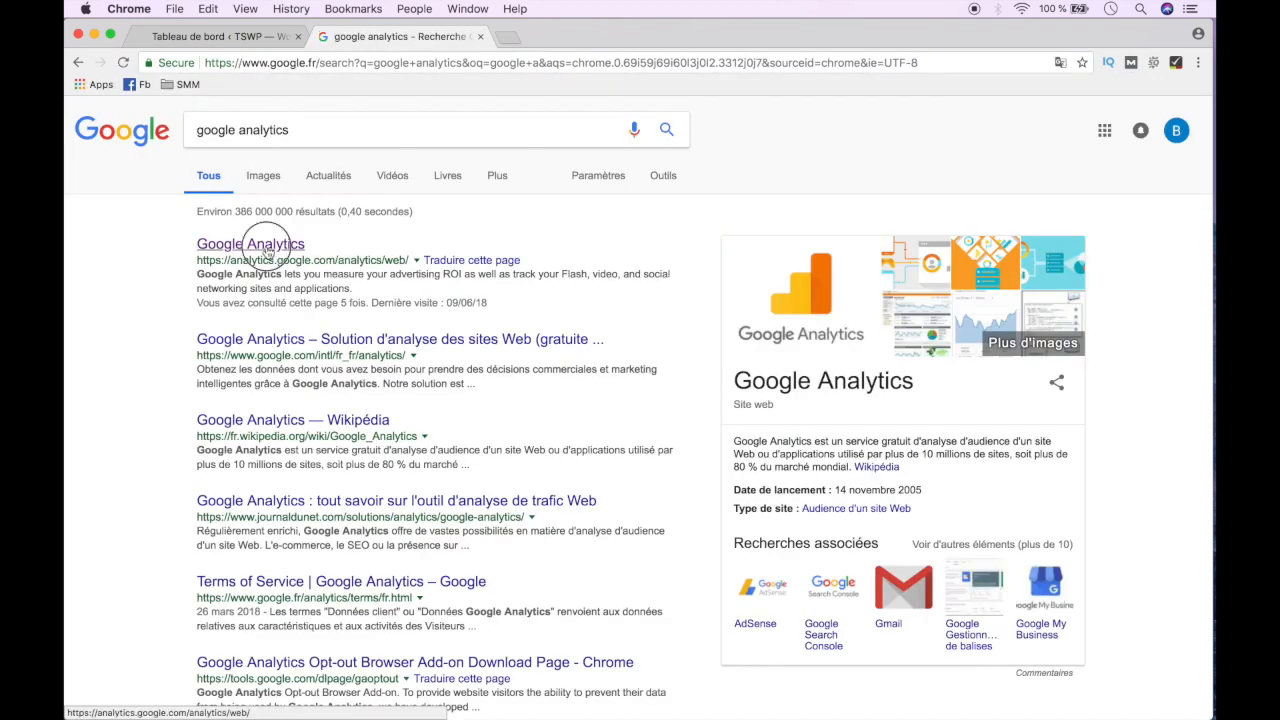
click(266, 252)
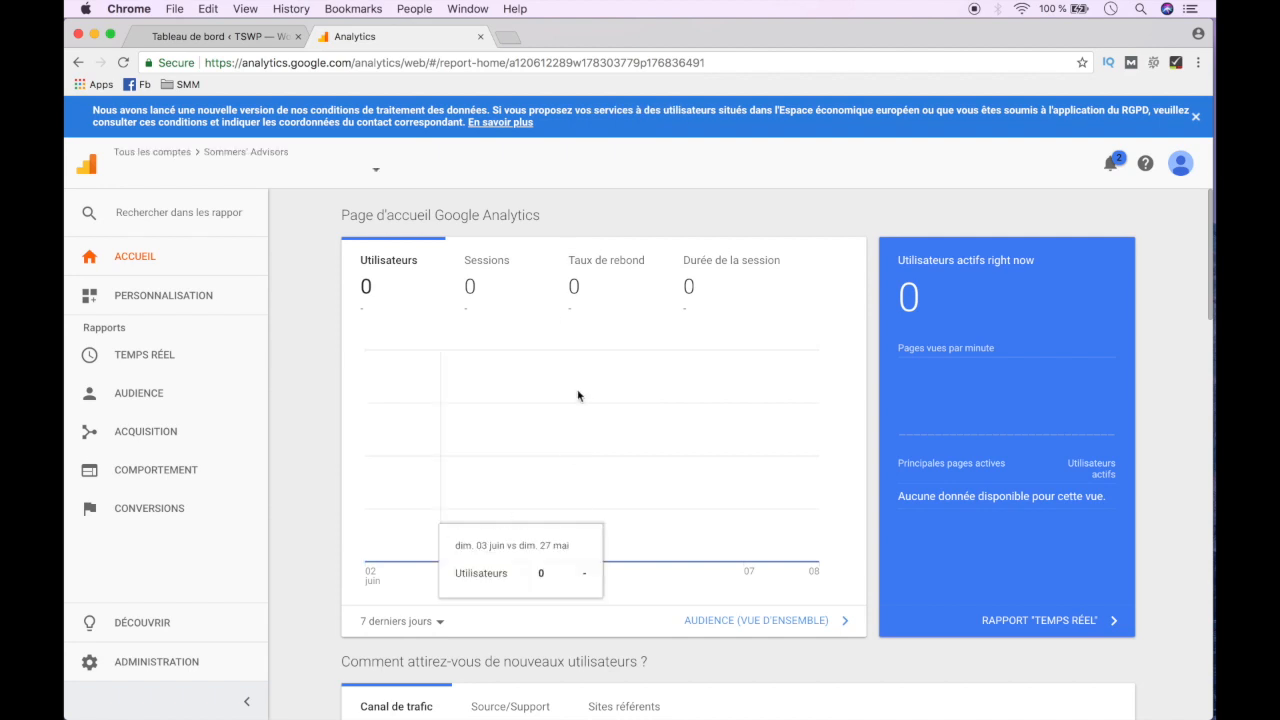
View the real-time overview report (Temps réel), and examine the Audience overview report with its user and session metrics
click(141, 358)
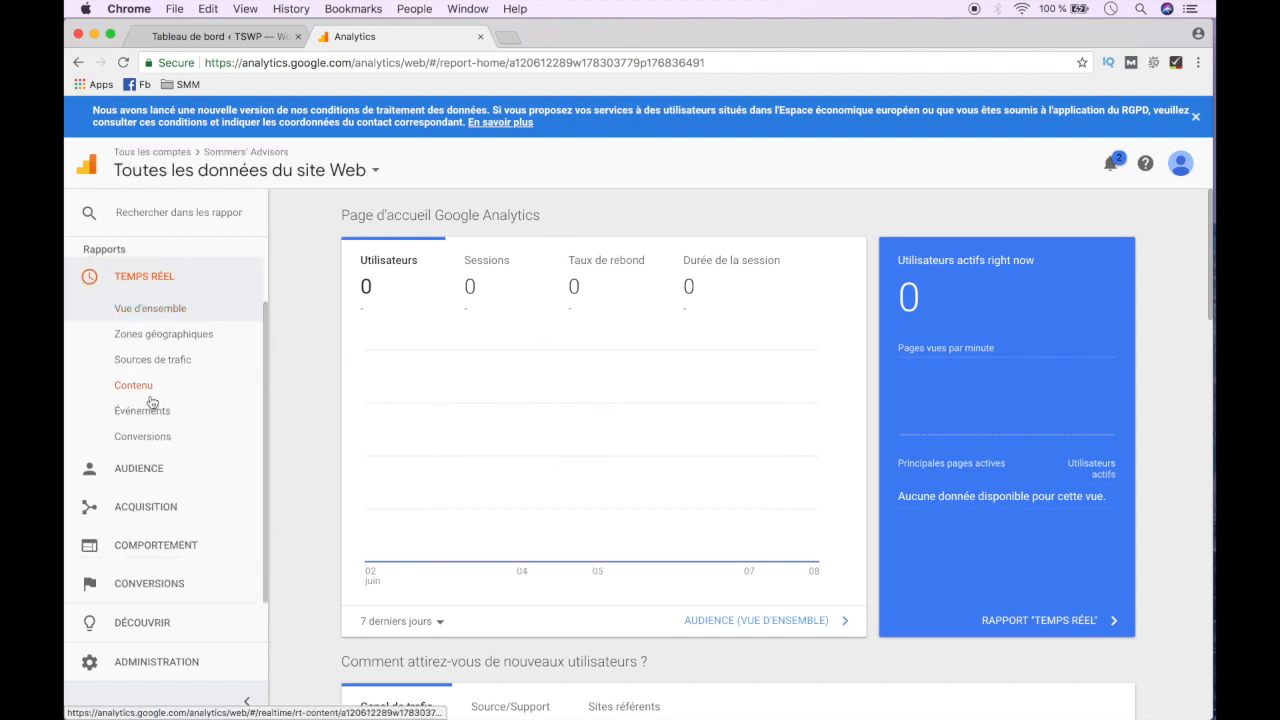
click(172, 310)
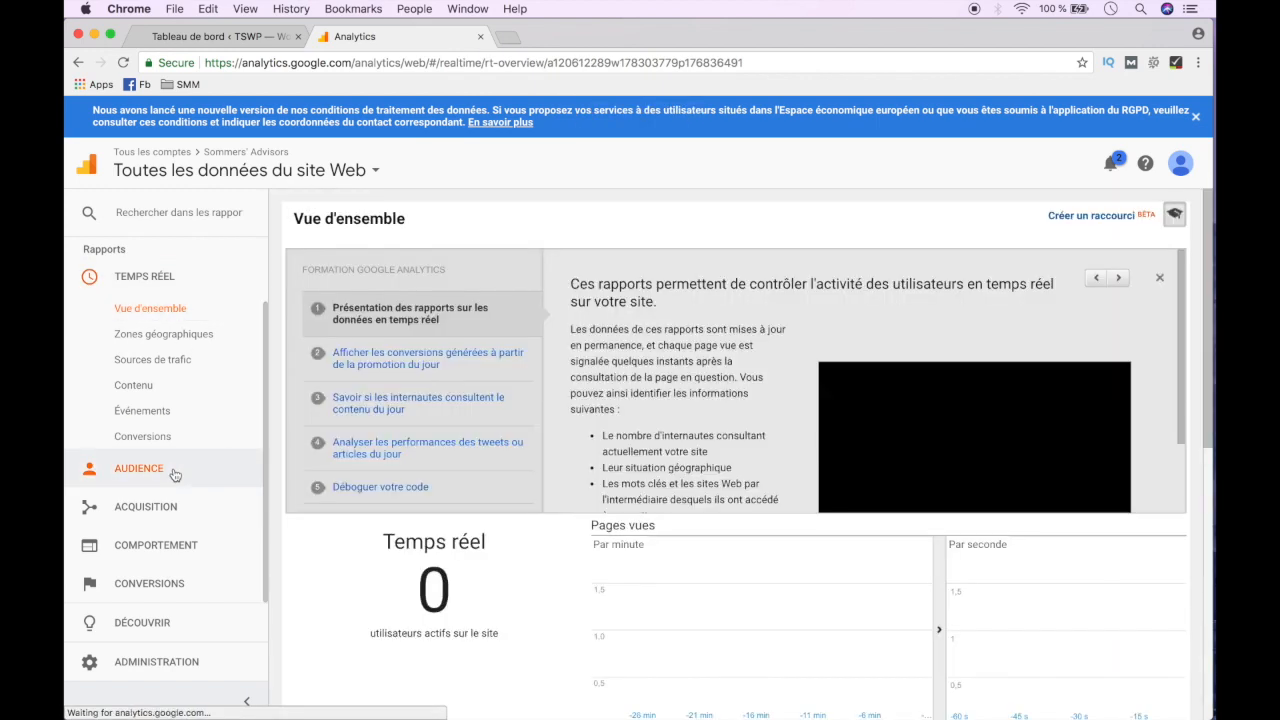
click(172, 472)
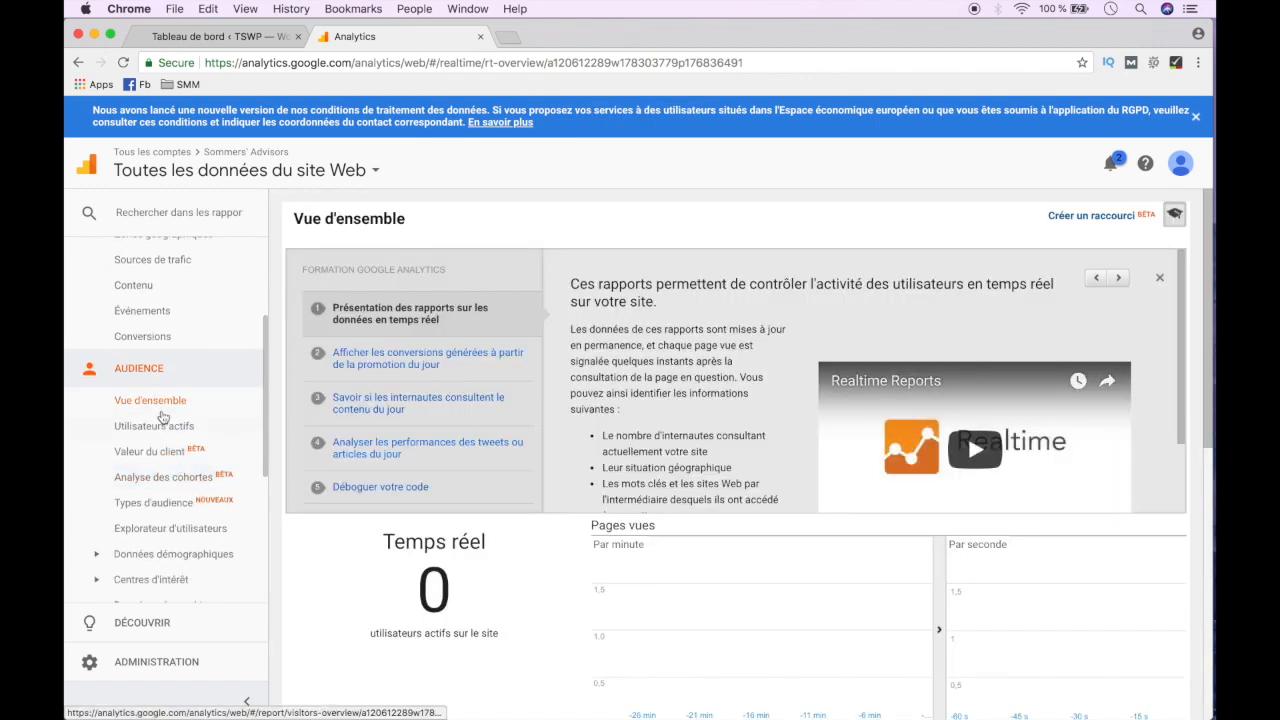
click(163, 400)
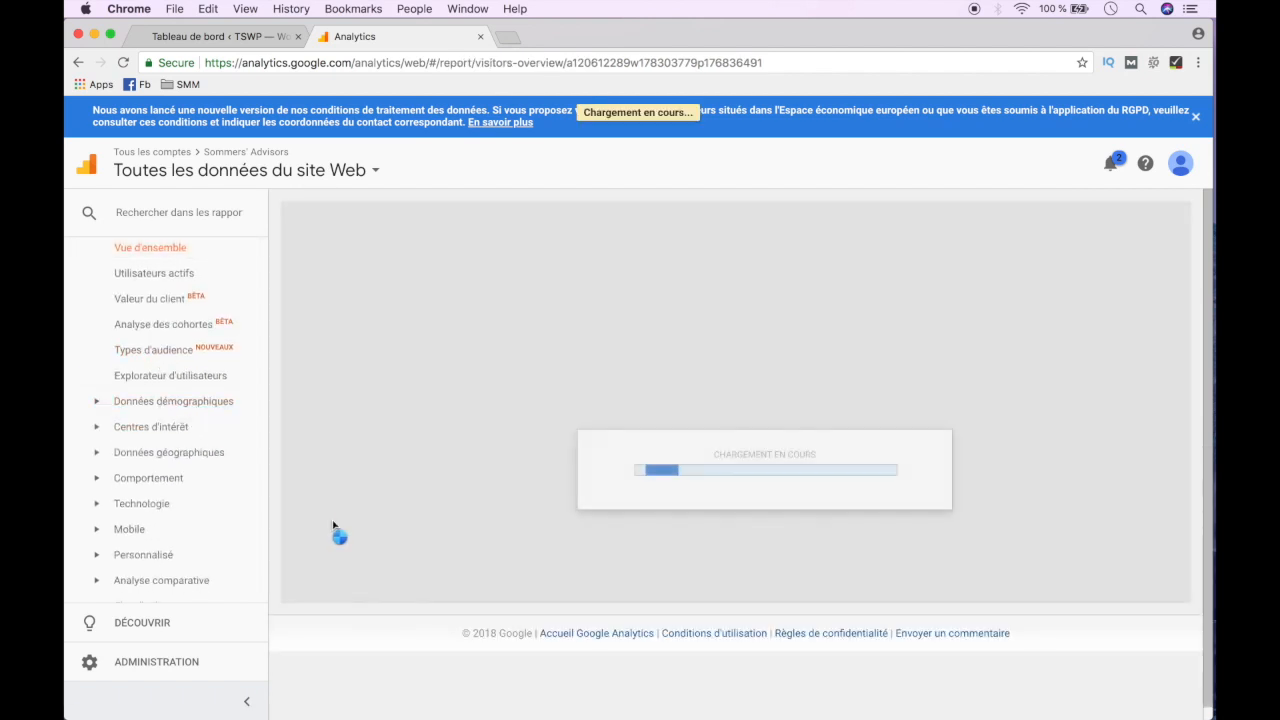
scroll(333, 527, down, 5)
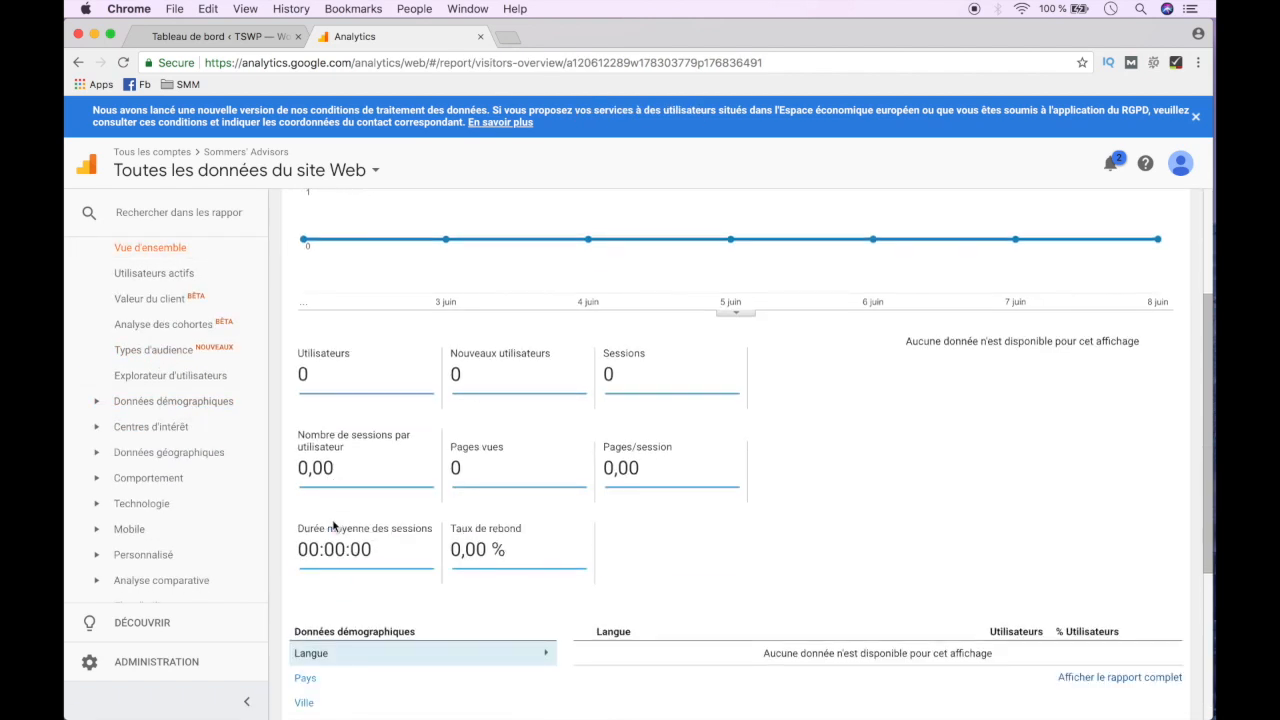
scroll(171, 580, down, 3)
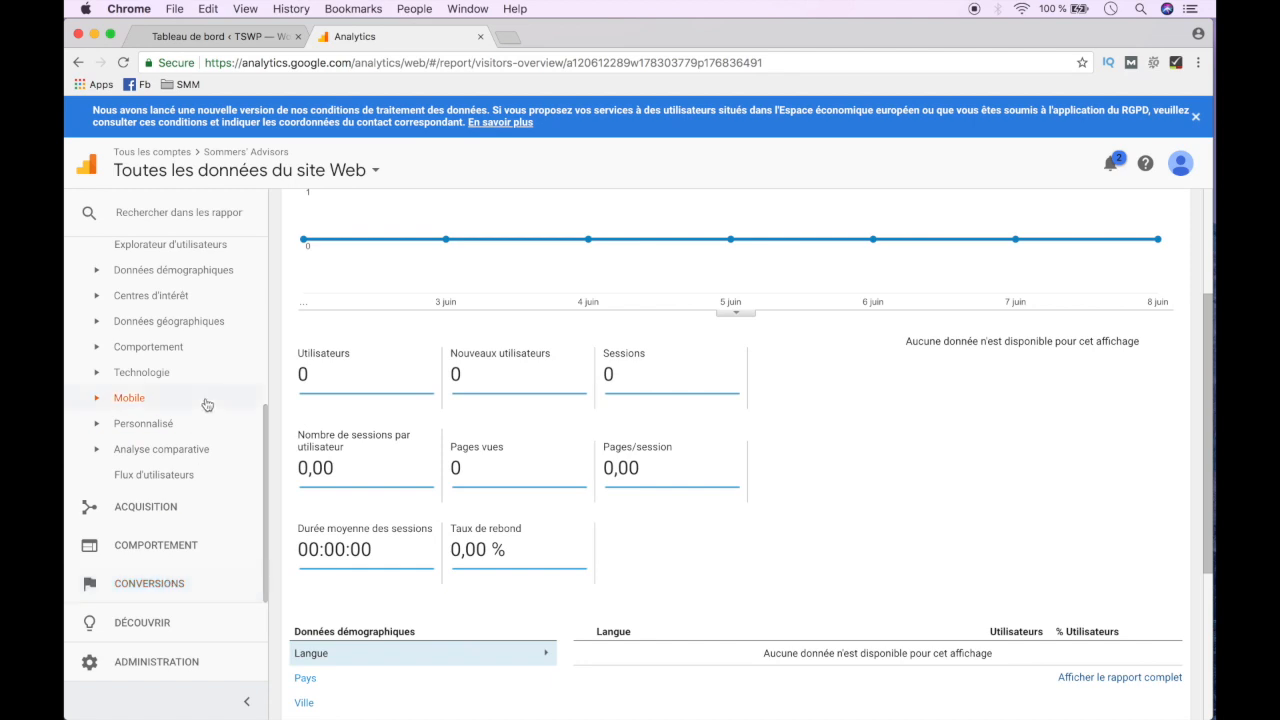
scroll(206, 403, up, 4)
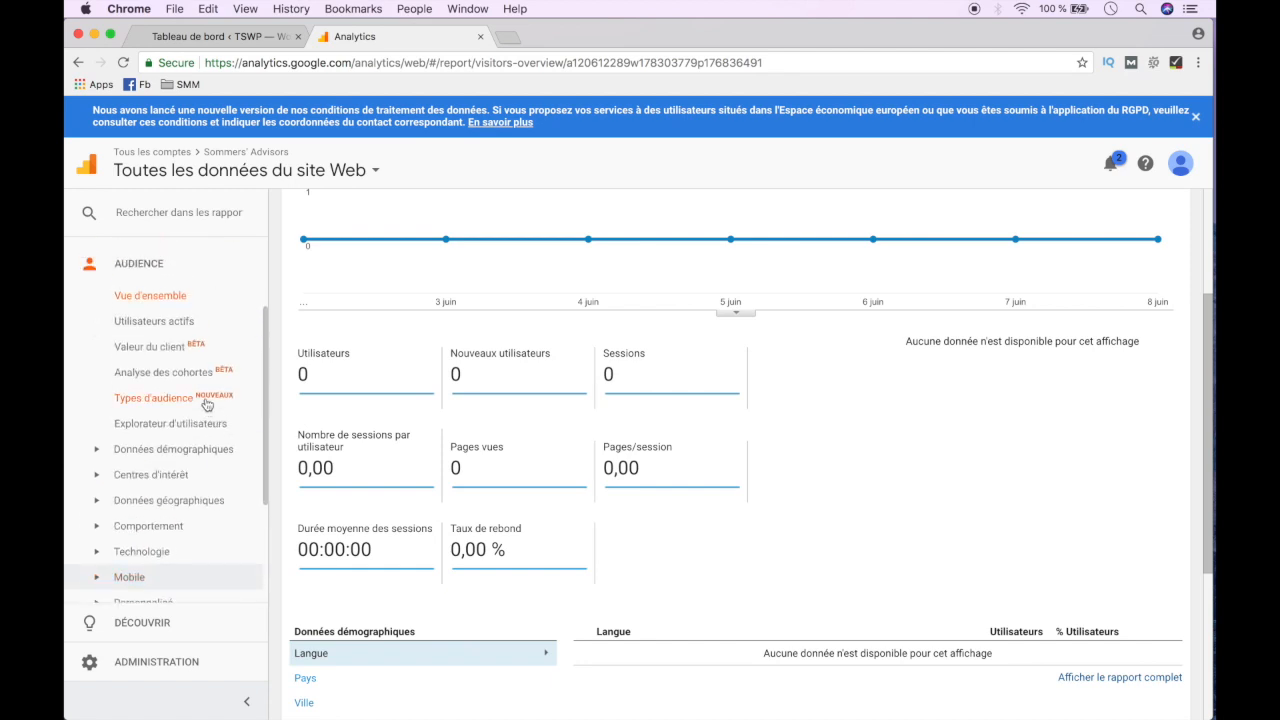
Return to the WordPress dashboard and close the Google Analytics page
click(265, 40)
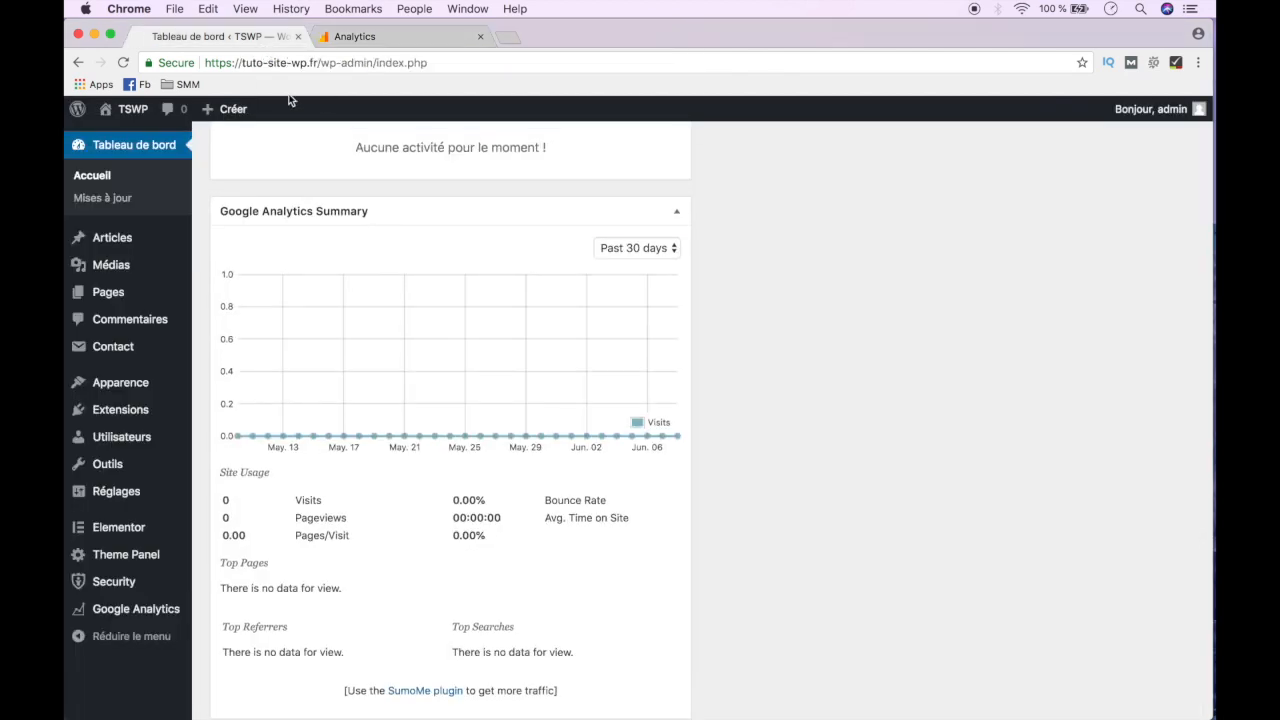
click(480, 36)
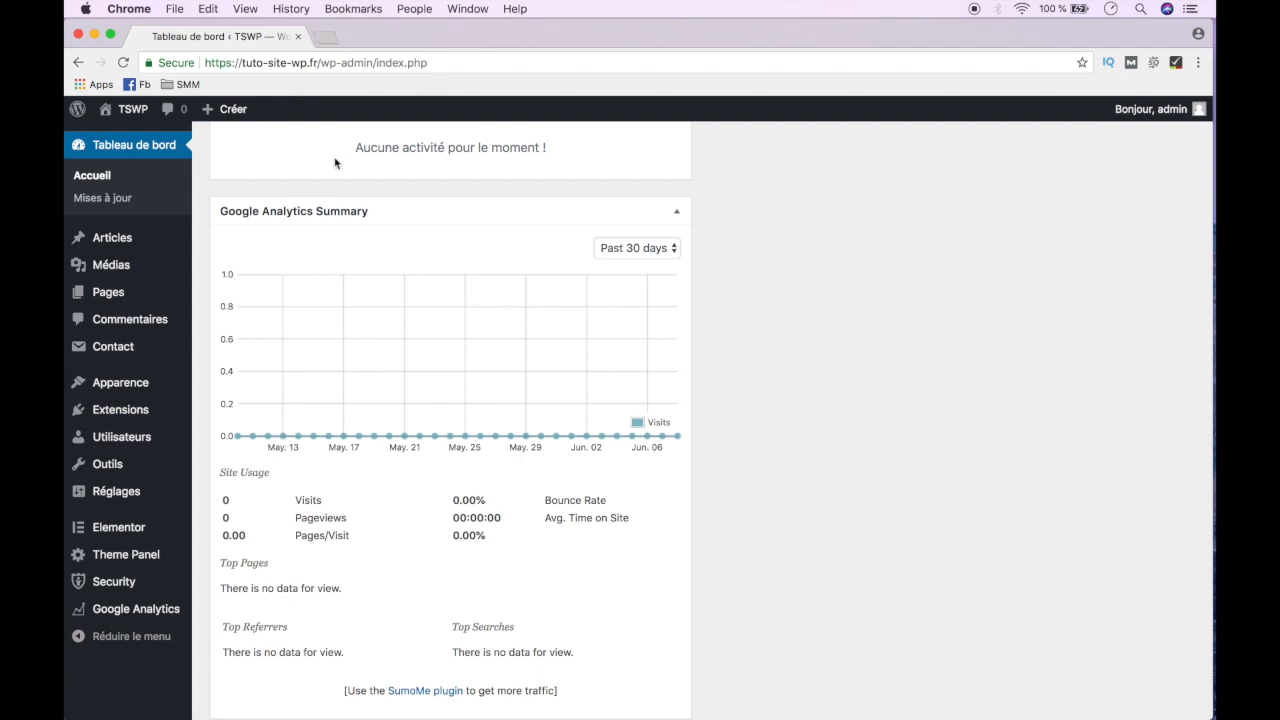